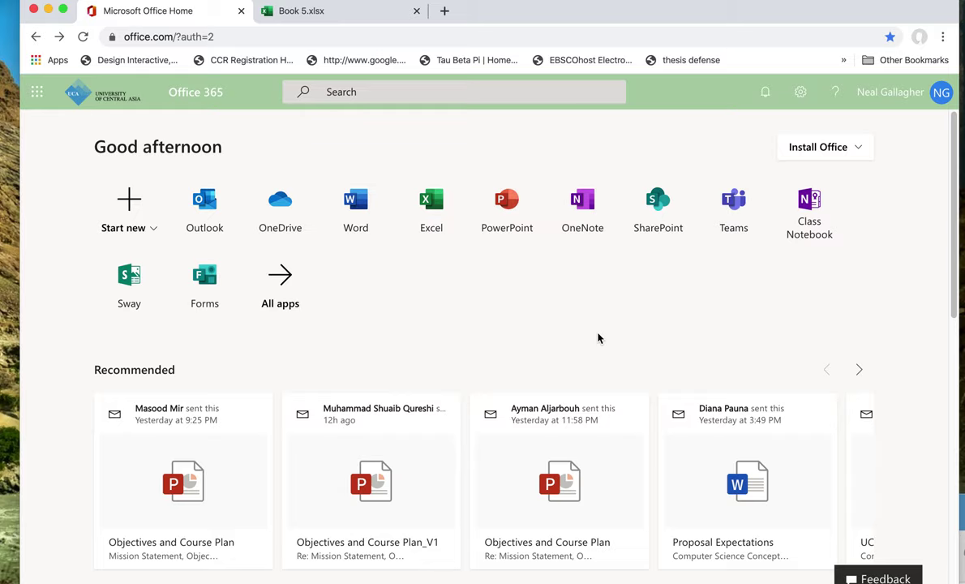
Step: Create a new blank Excel workbook and open it in the desktop app in an enlarged window
click(432, 207)
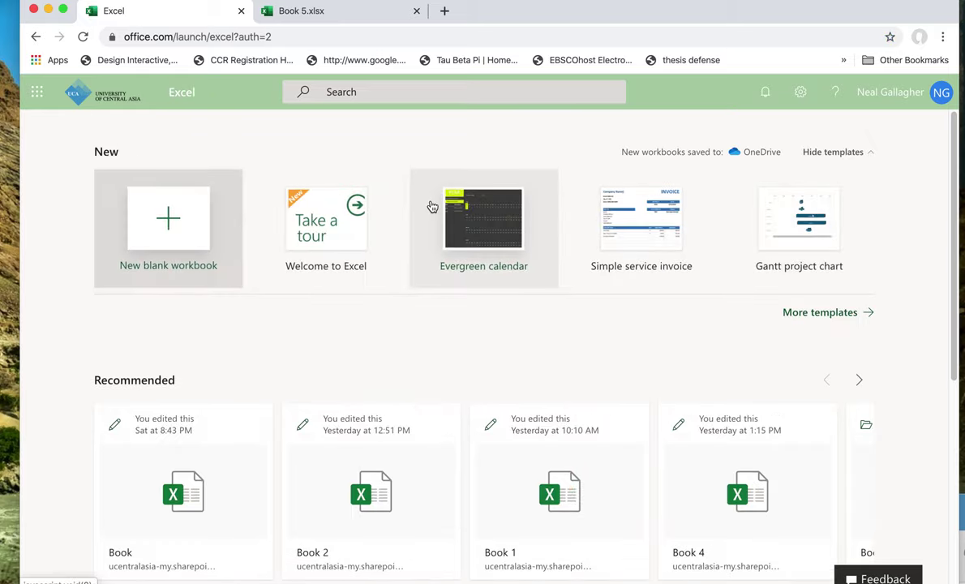
click(159, 231)
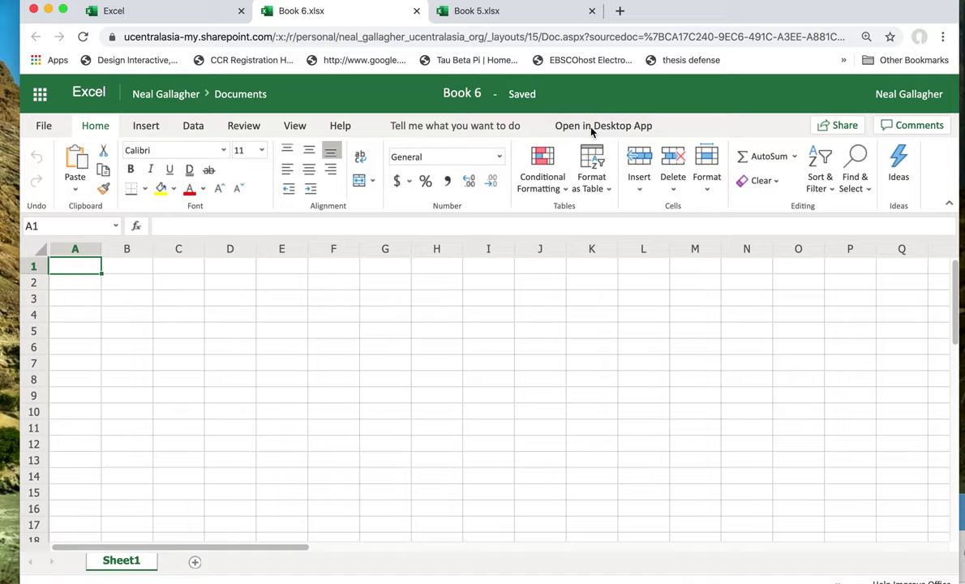
click(630, 130)
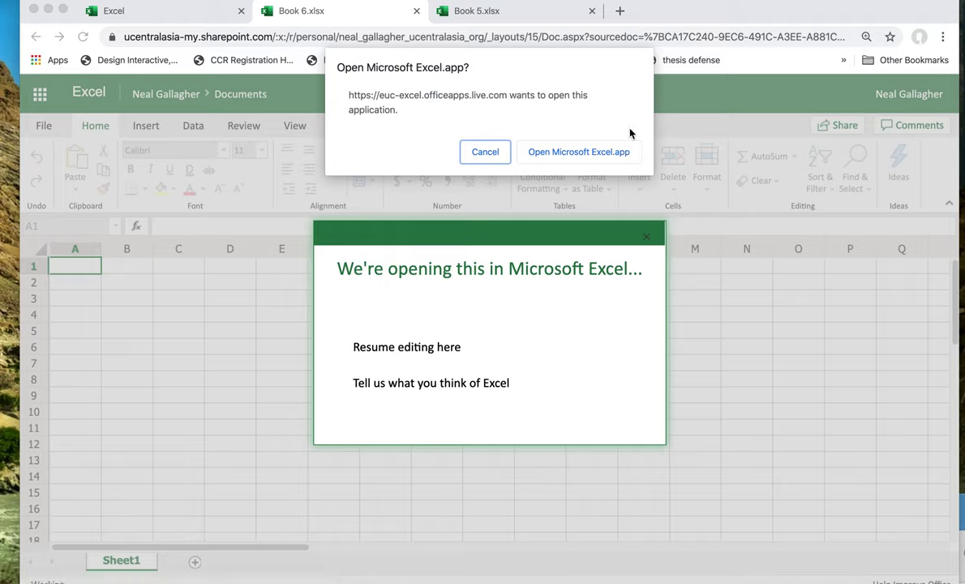
click(606, 153)
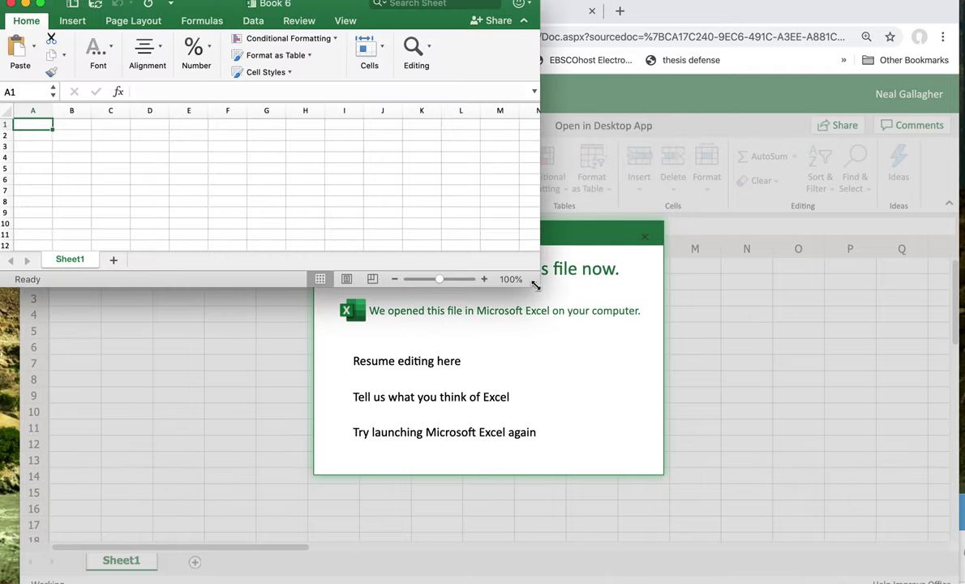
drag(536, 282, 942, 566)
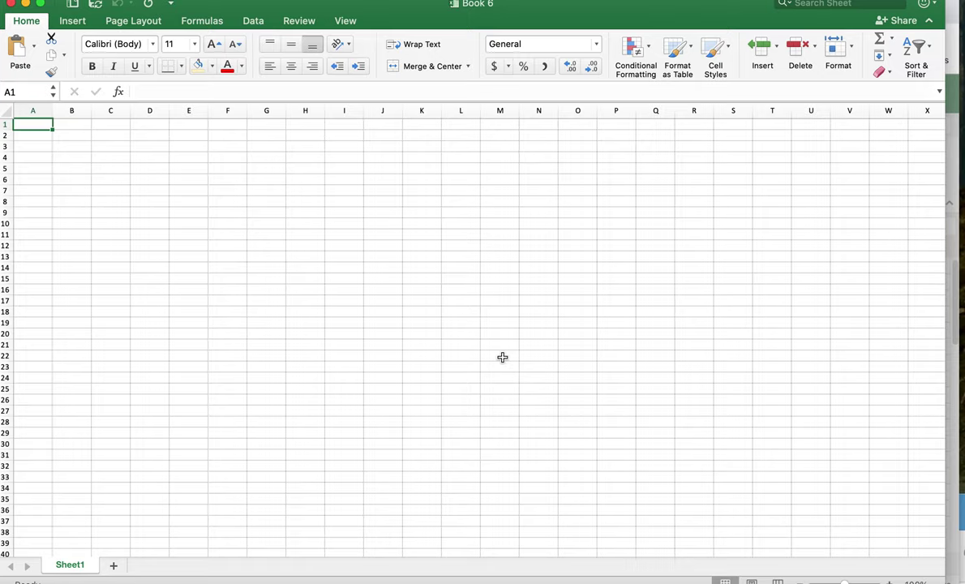
Step: Set the worksheet zoom to 200%
click(421, 281)
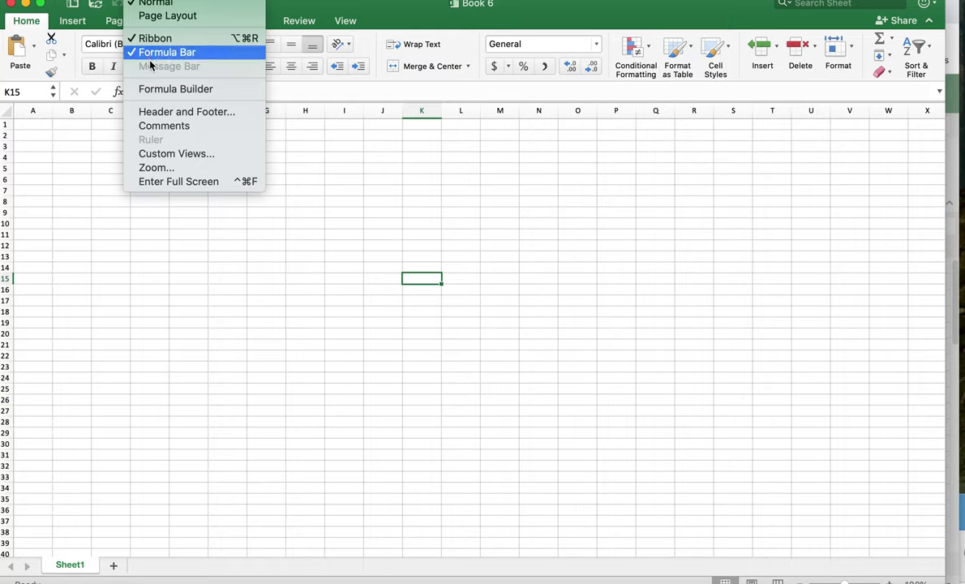
click(165, 167)
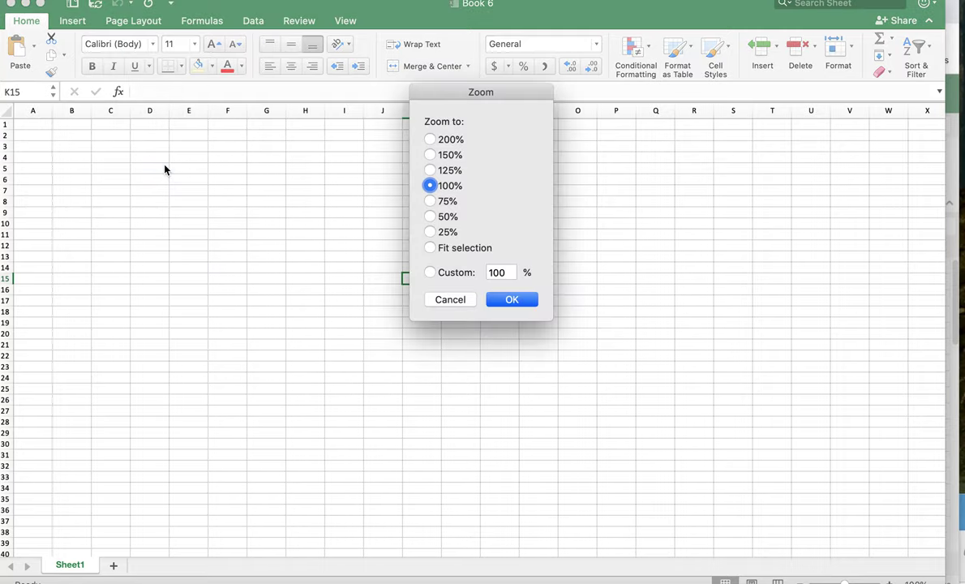
click(427, 140)
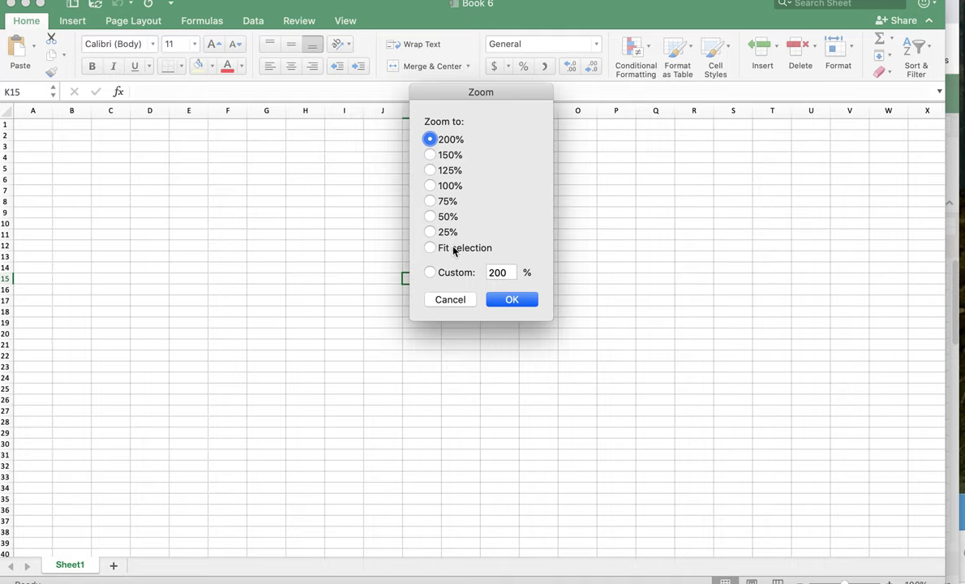
click(507, 301)
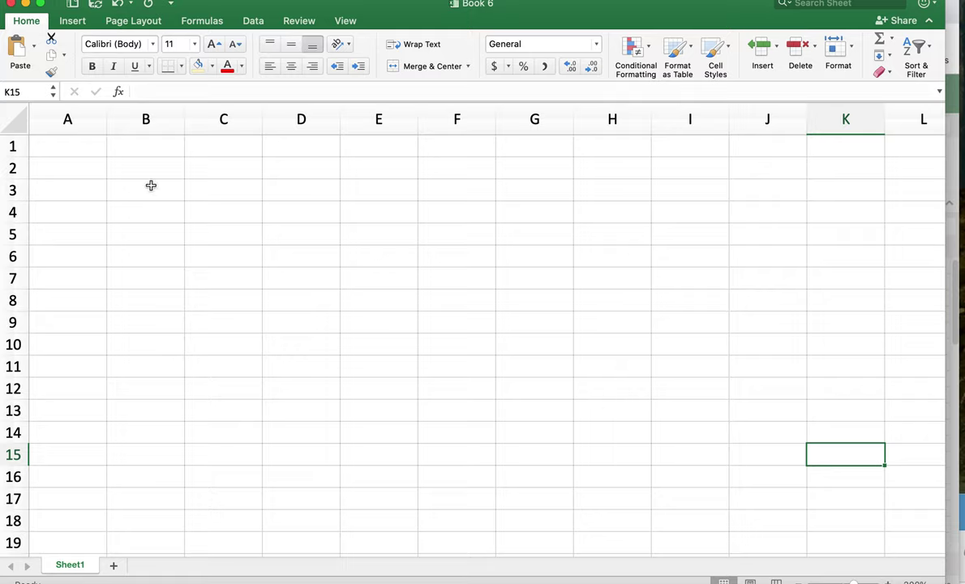
Step: Enter the heading "angle(degrees)" in cell A1
click(90, 149)
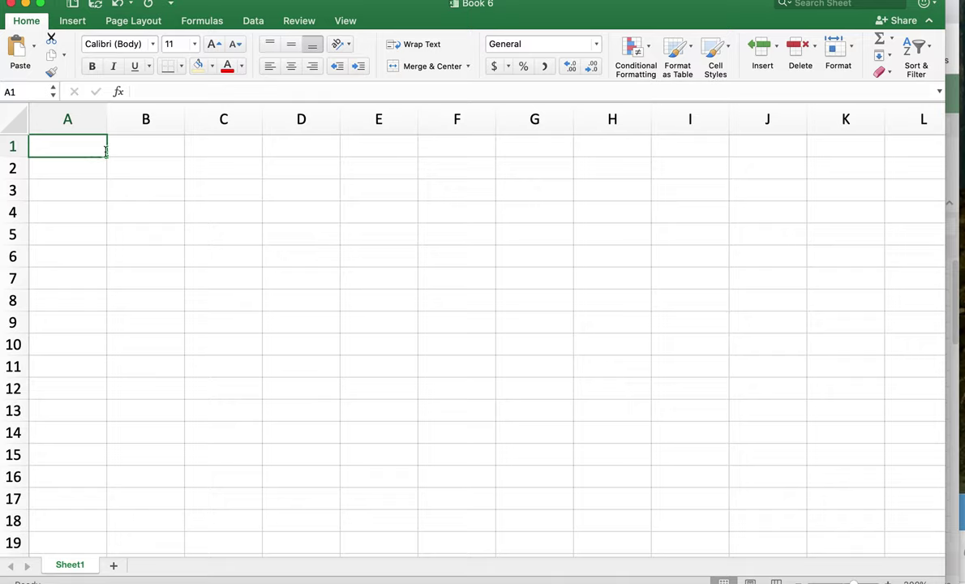
text(degr)
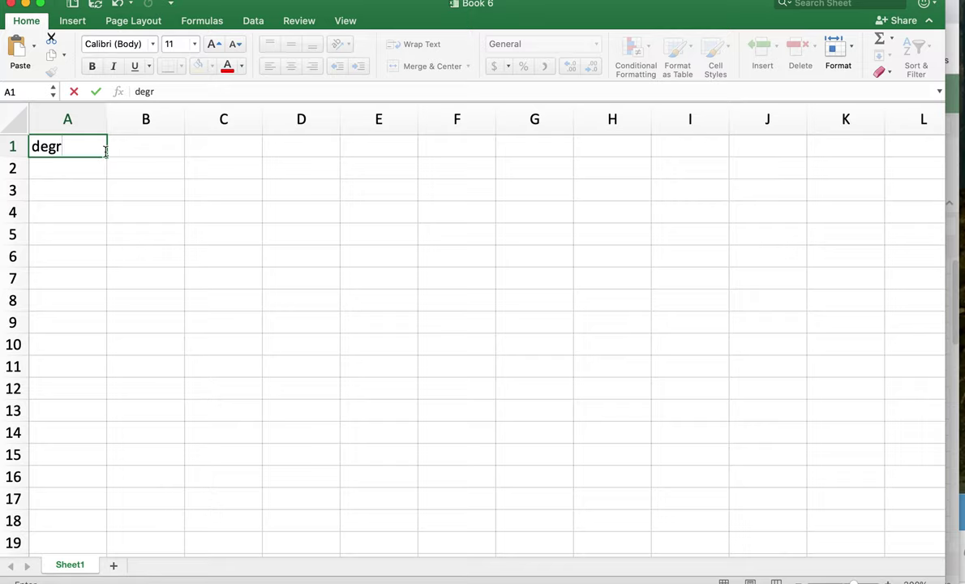
key(BackSpace)
key(BackSpace)
key(BackSpace)
key(BackSpace)
text(angle(degrees)
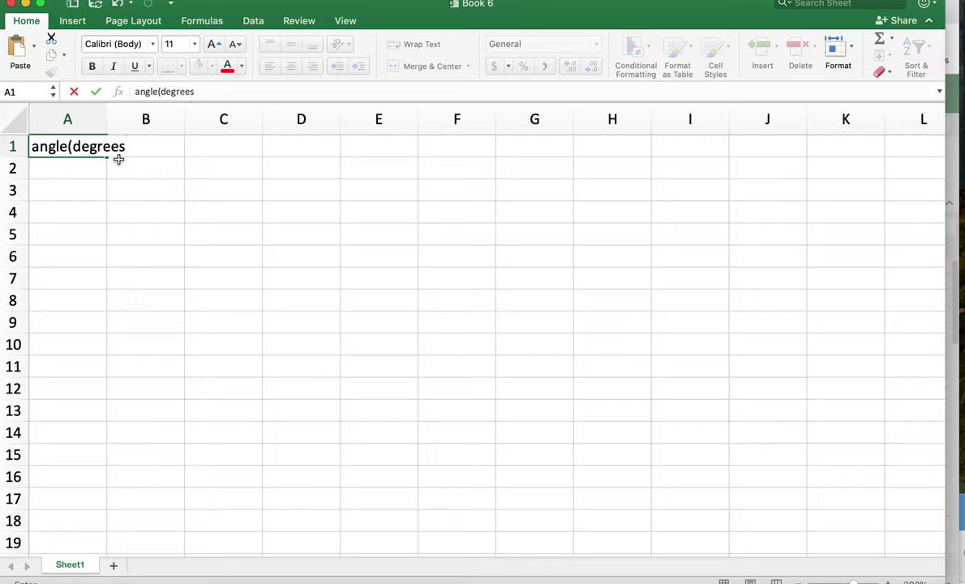
text())
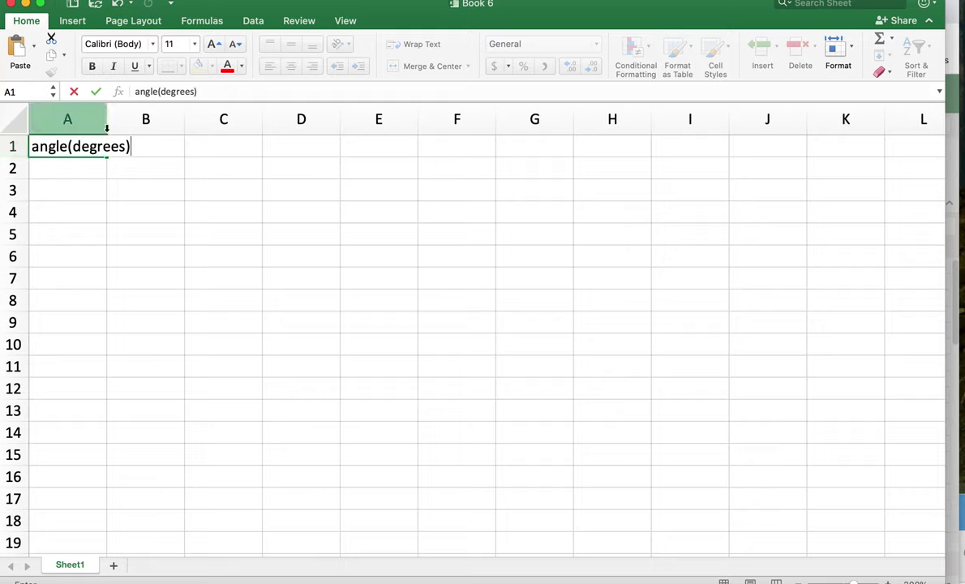
Step: Widen columns A and B together so that the heading in A1 fits inside its cell
click(106, 128)
drag(106, 128, 111, 125)
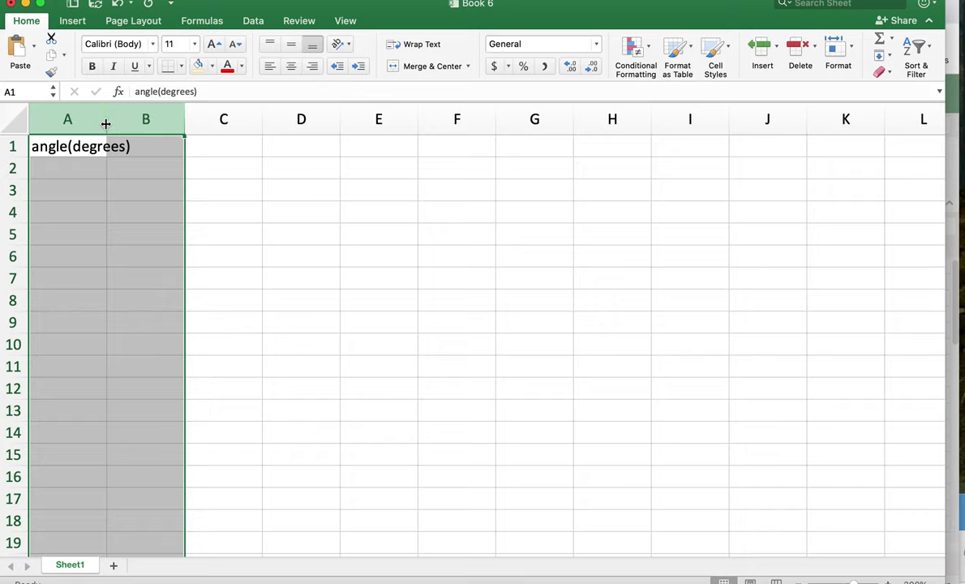
drag(107, 124, 133, 126)
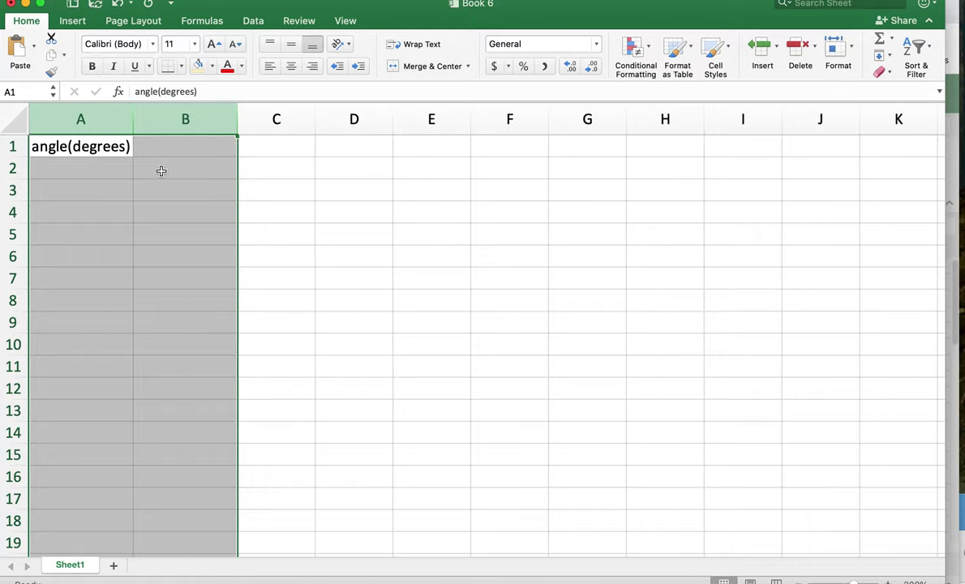
Step: Enter the headings "radians", "sine", "cosine" and "tangent" in cells B1 through E1
click(186, 142)
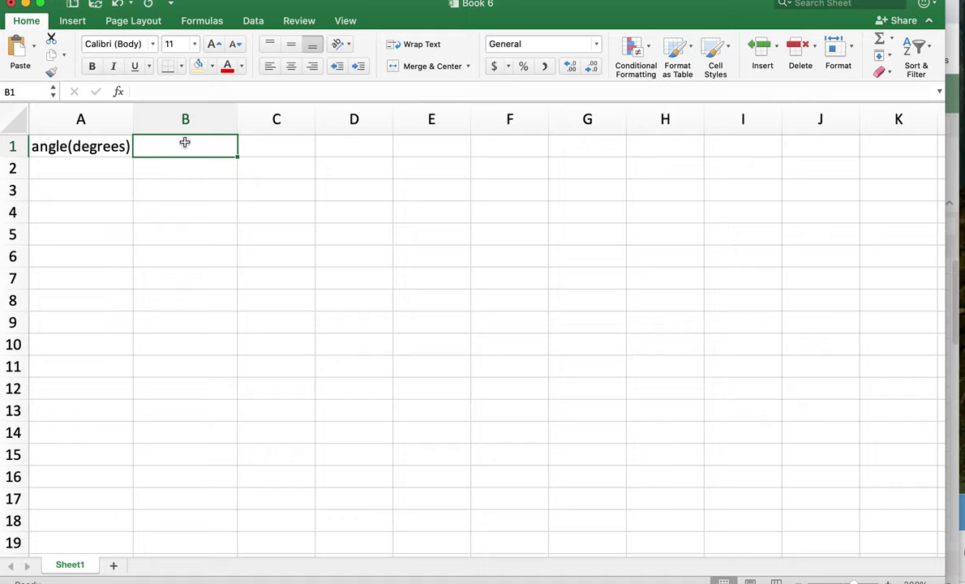
text(radians)
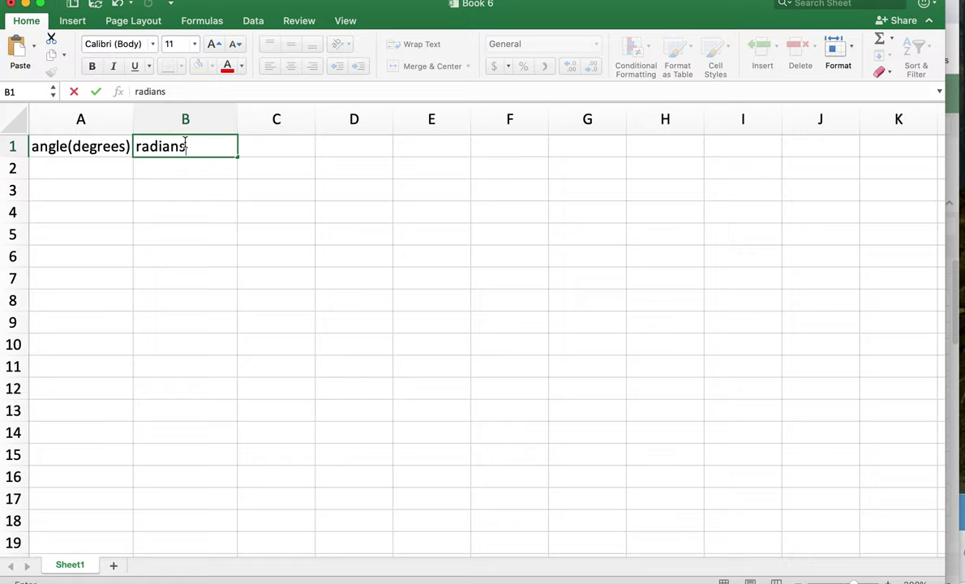
click(270, 144)
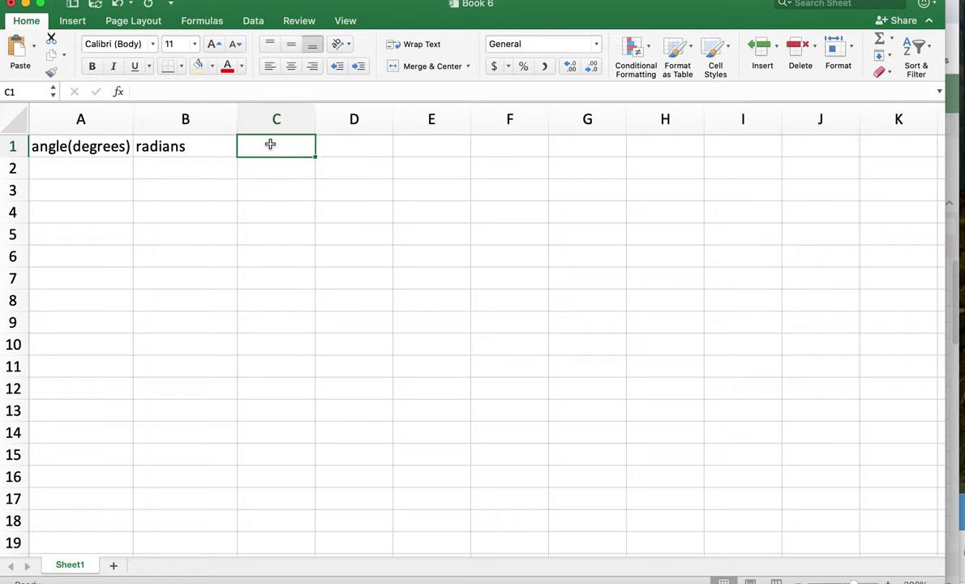
text(sine)
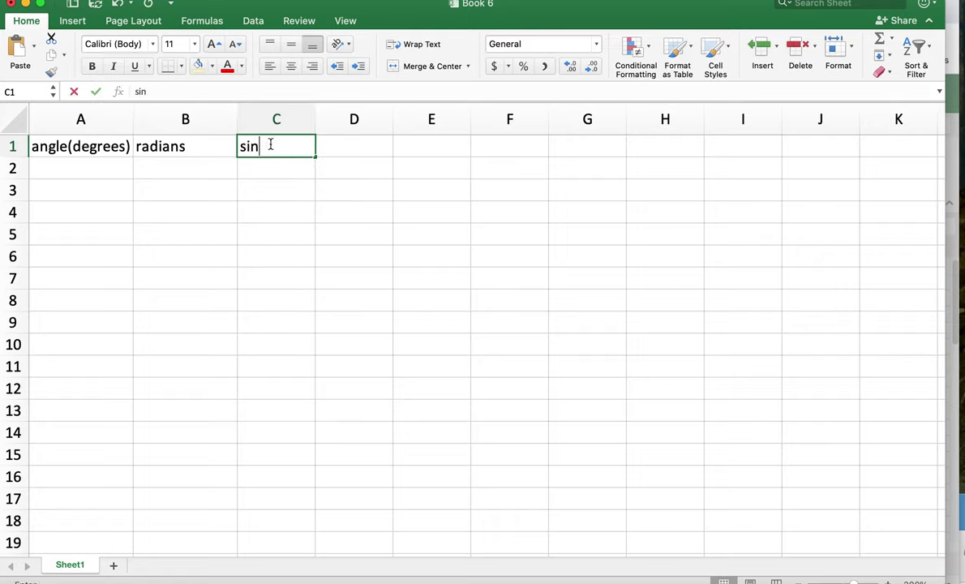
click(362, 142)
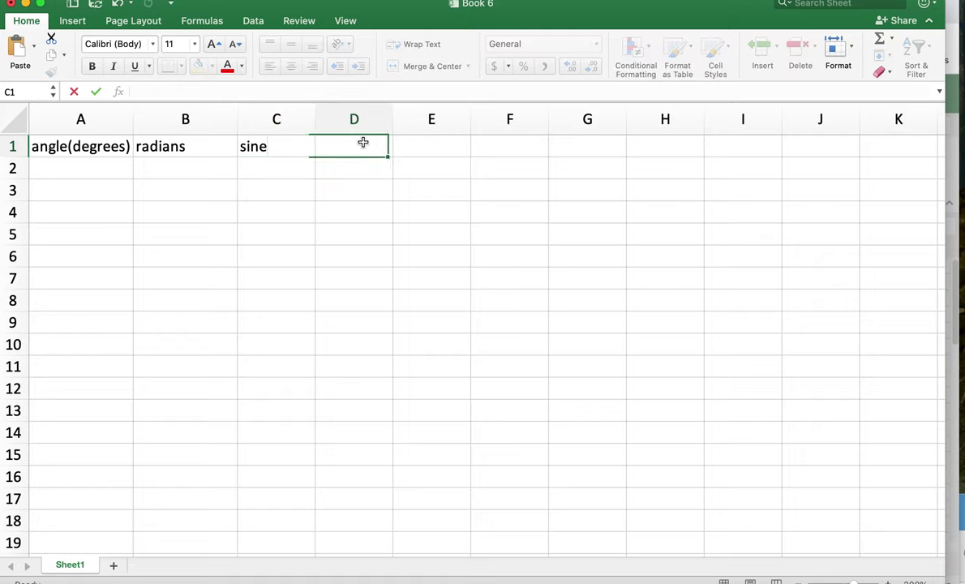
text(cosine)
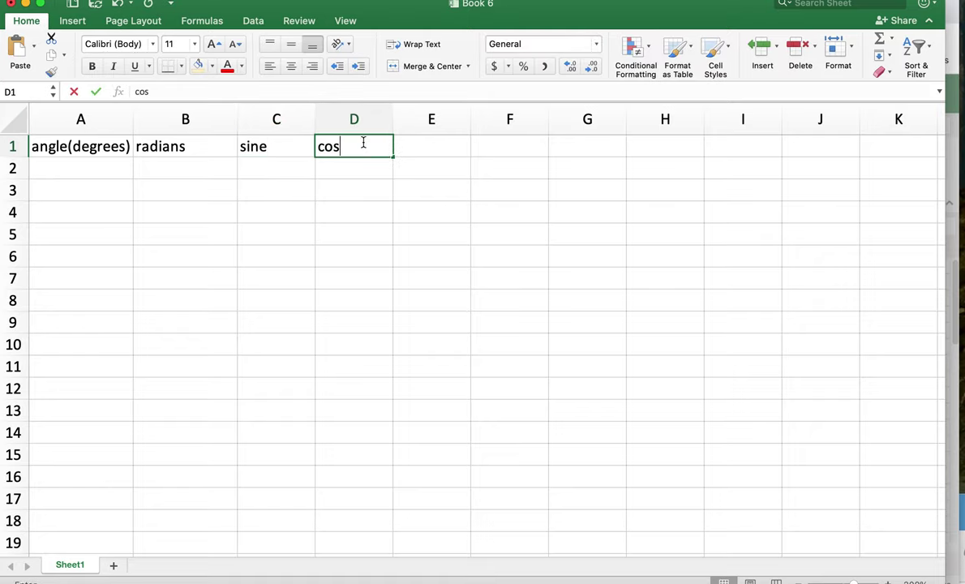
click(417, 144)
text(tangent)
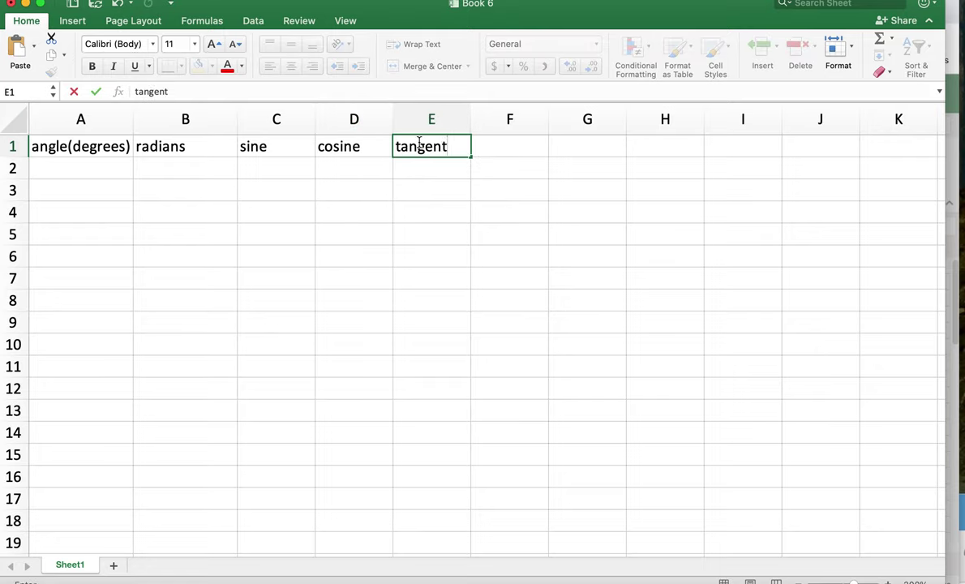
Step: Enter the first two angles, 0 in A2 and 5 in A3
click(89, 168)
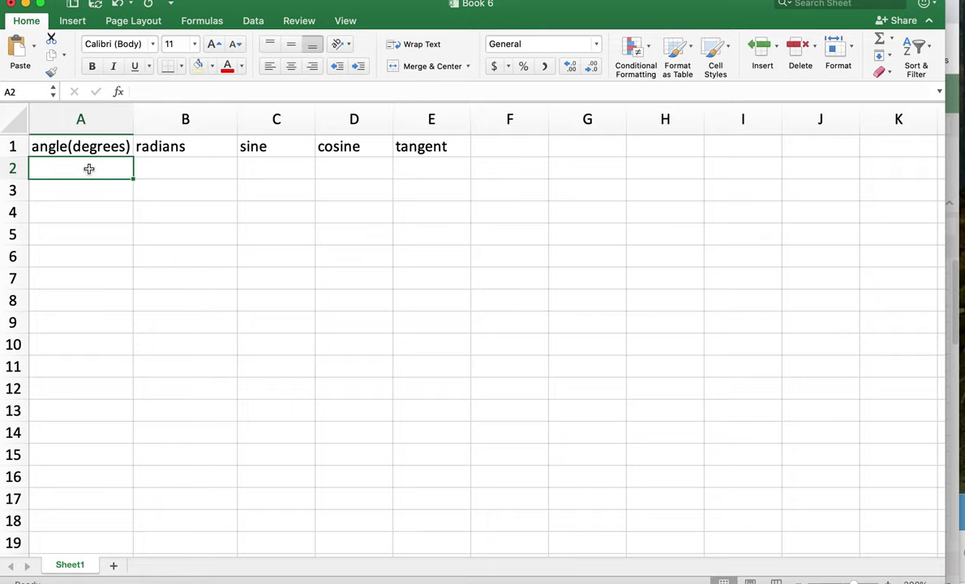
text(0)
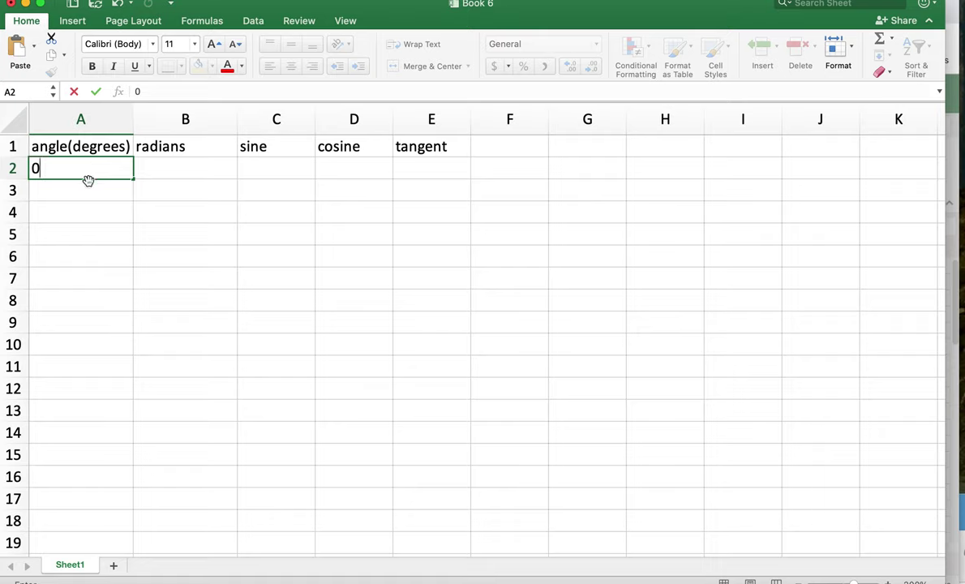
click(83, 193)
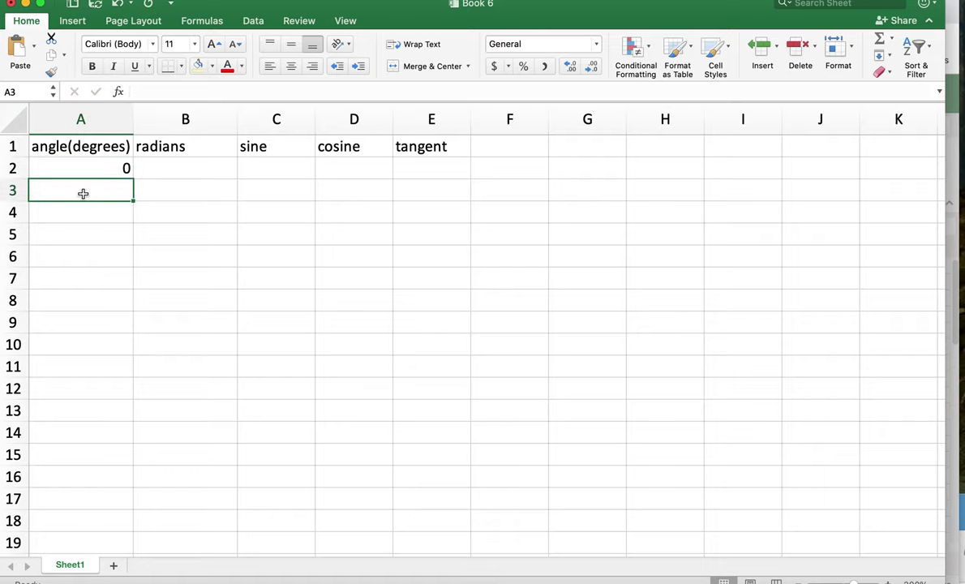
text(5)
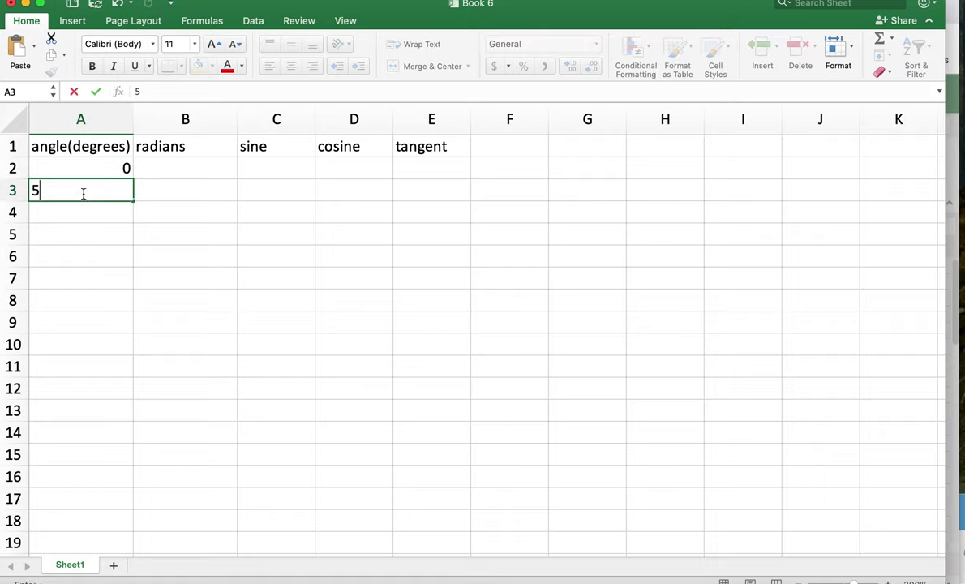
key(Return)
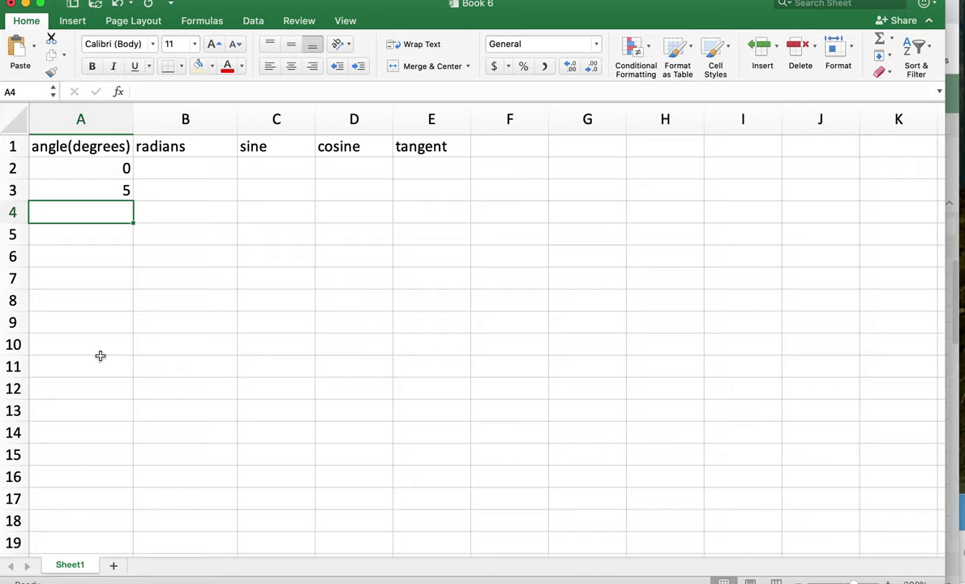
Step: Extend the series from A2:A3 down column A to row 38, giving angles up to 180 in increments of 5
click(106, 168)
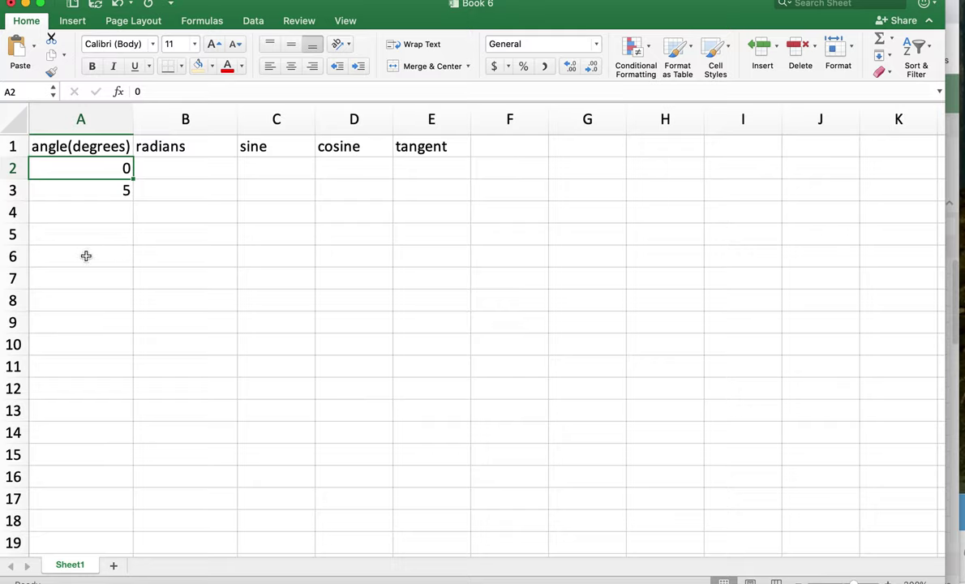
click(110, 190)
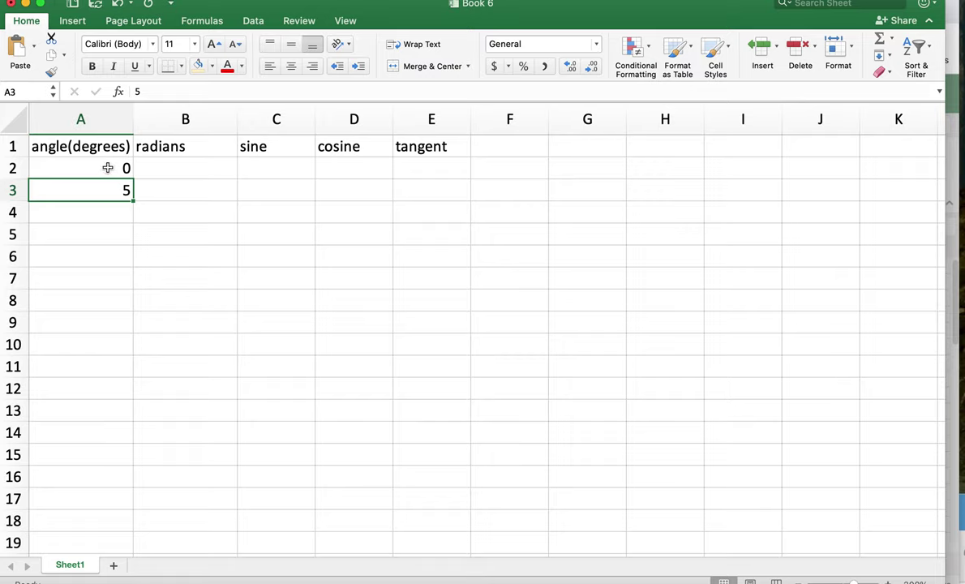
shift+click(108, 168)
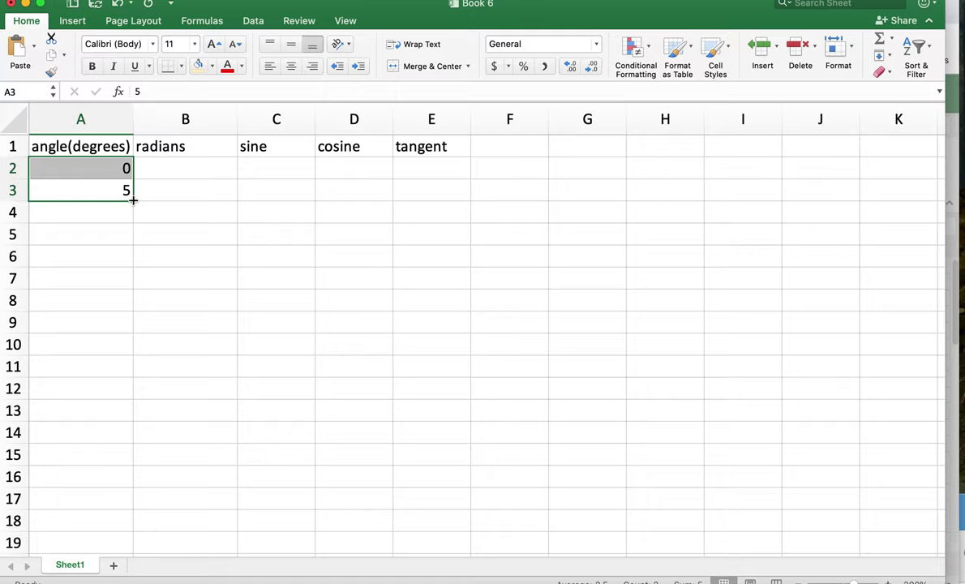
drag(133, 201, 140, 515)
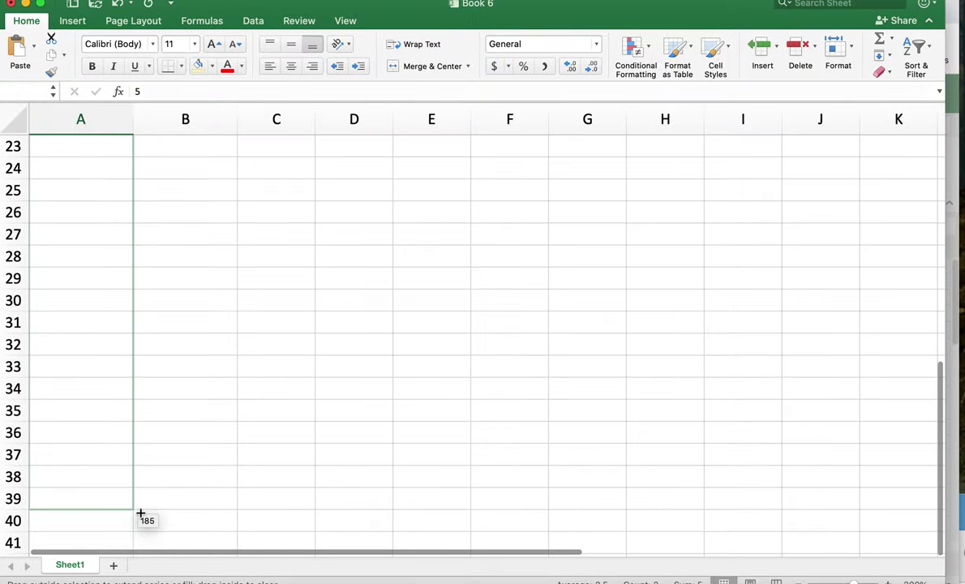
drag(140, 511, 134, 495)
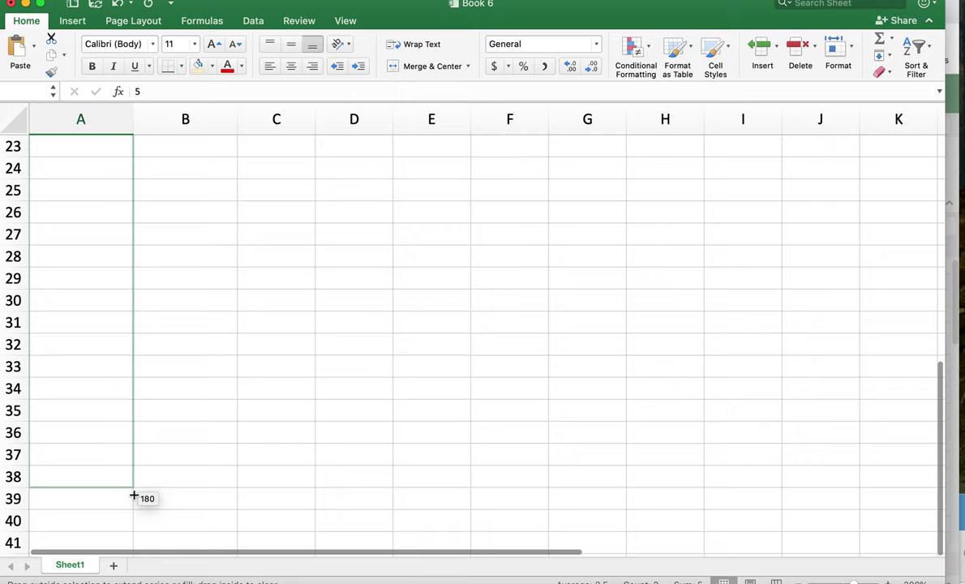
drag(132, 496, 132, 495)
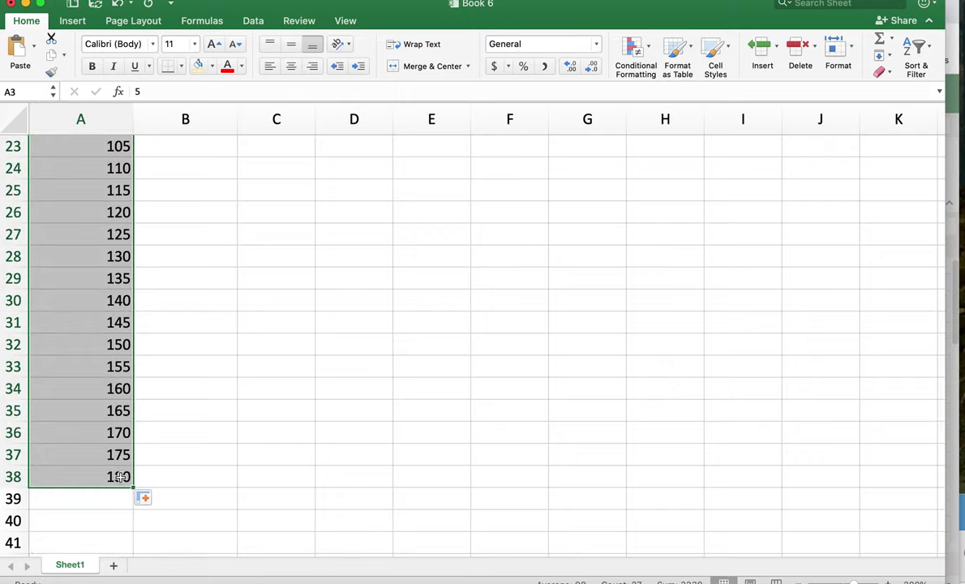
scroll(125, 478, up, 10)
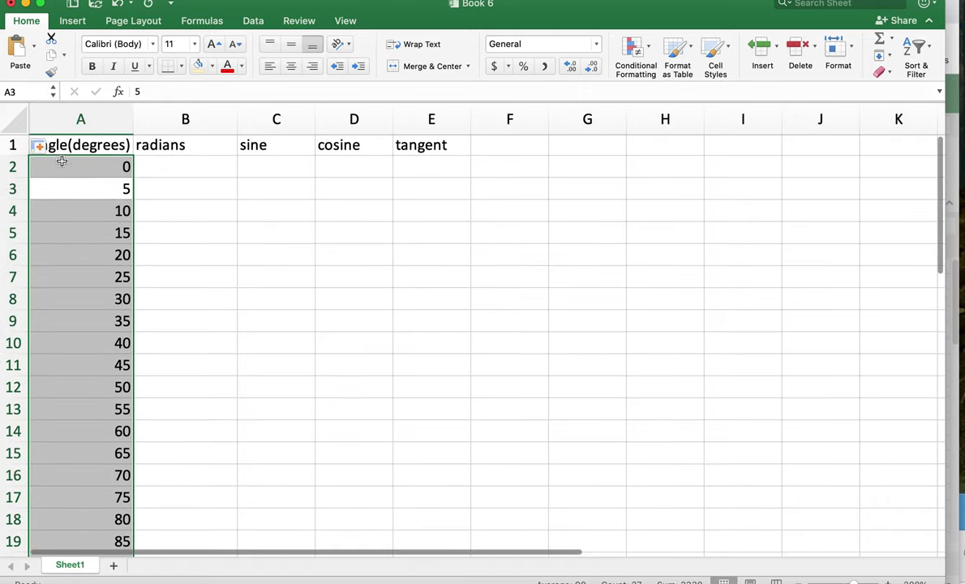
Step: Enter the degrees-to-radians formula =A2*PI()/180 in cell B2
click(188, 164)
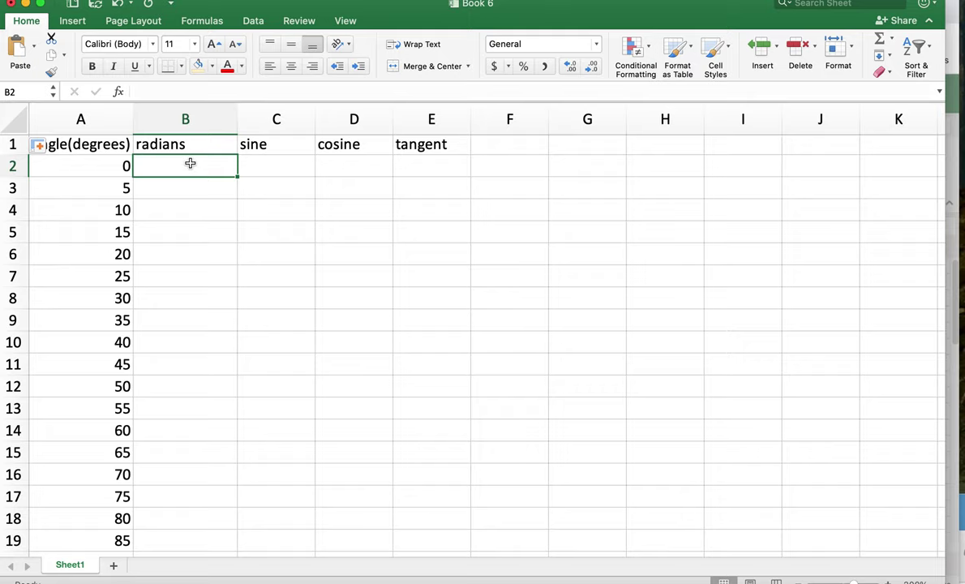
text(=)
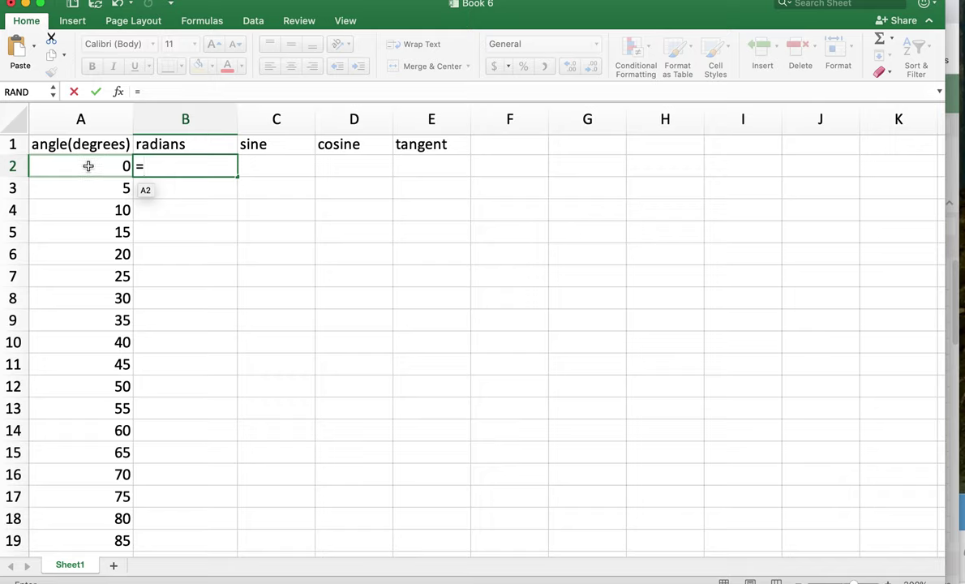
click(88, 166)
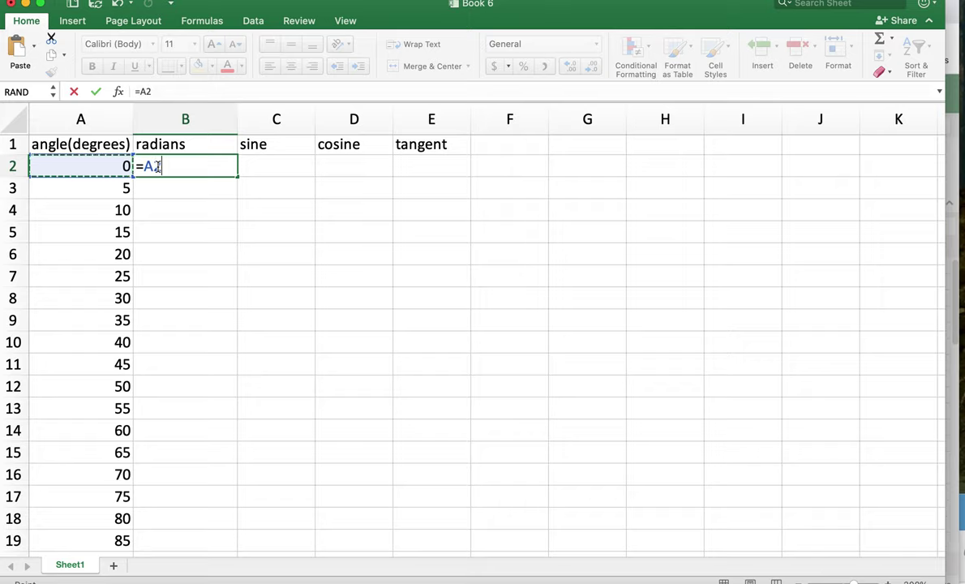
text(*)
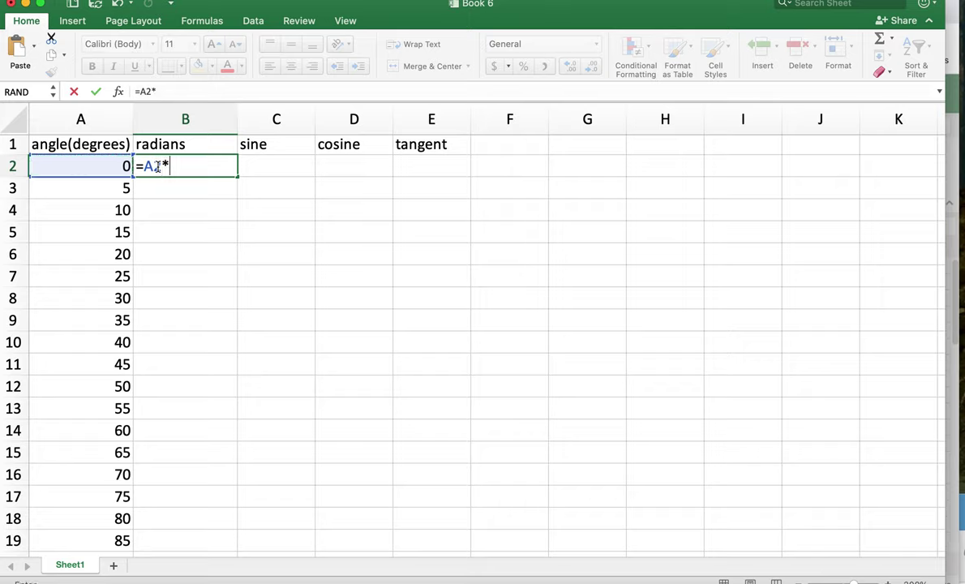
text(pi)
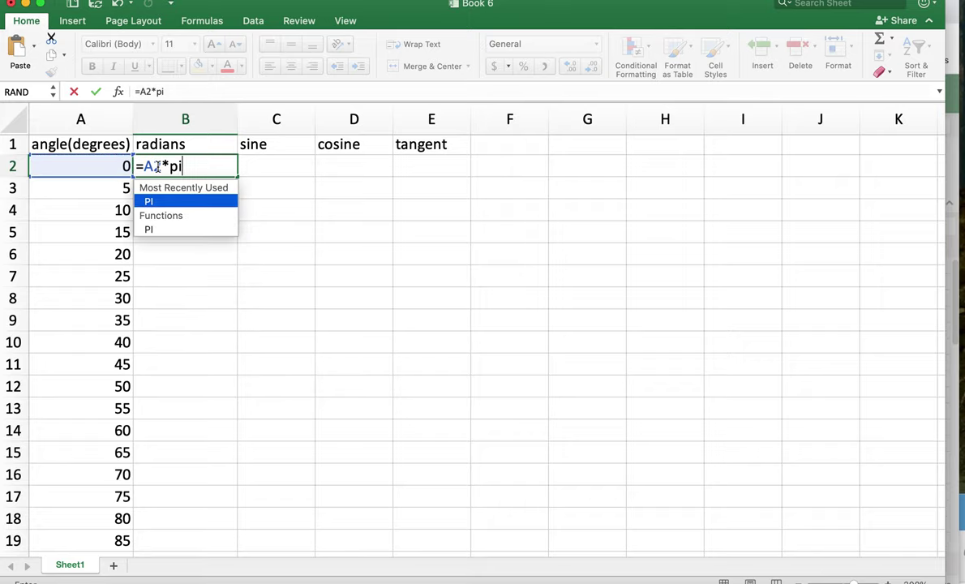
text(())
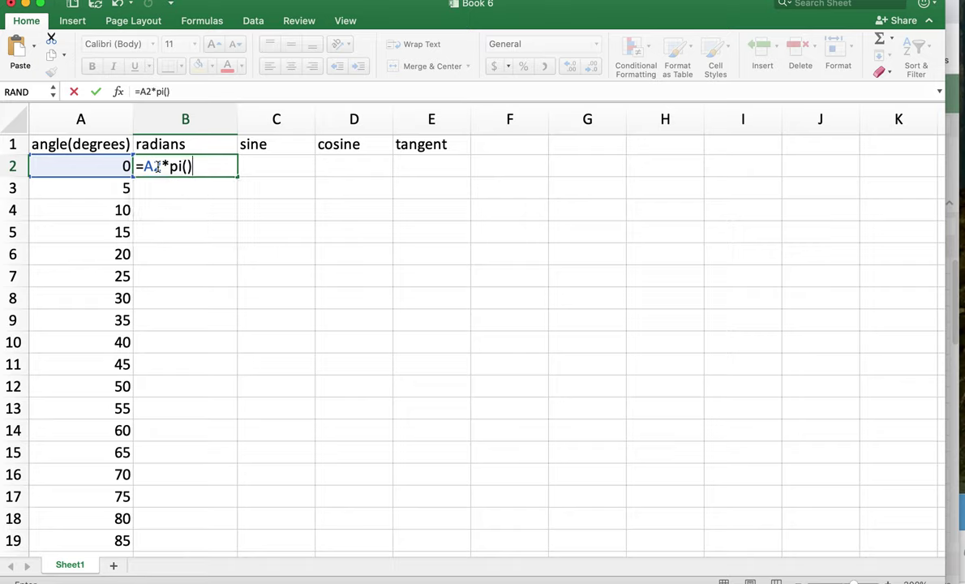
text(/180)
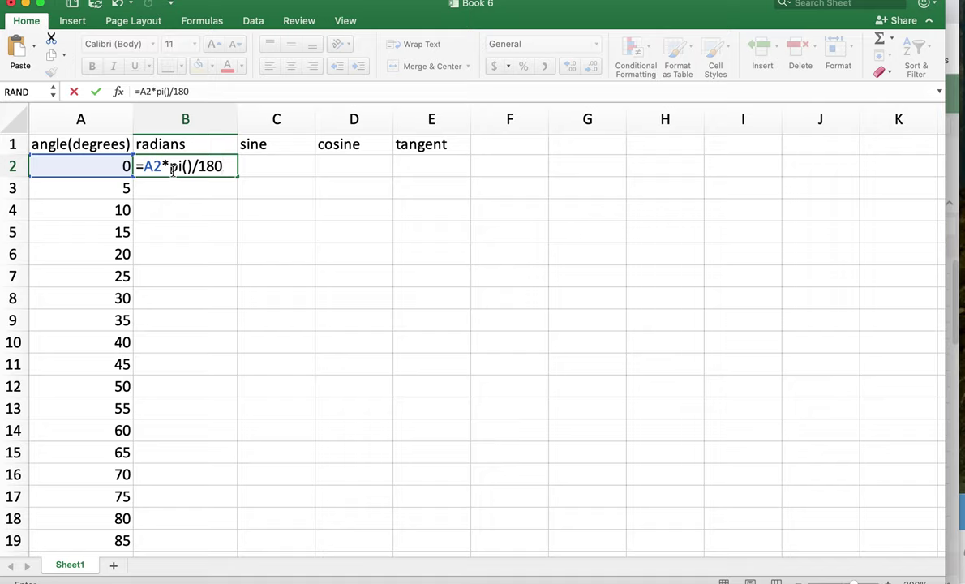
key(Return)
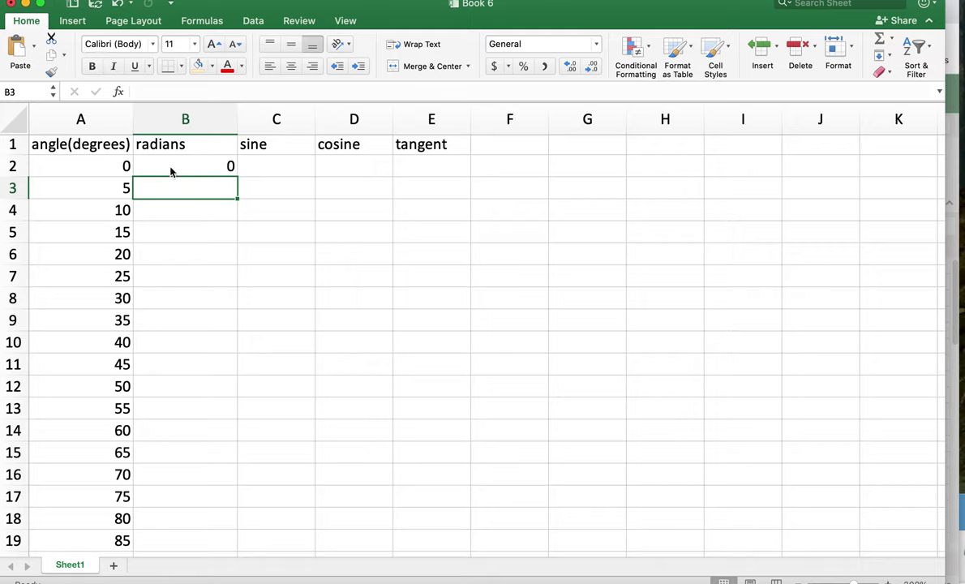
Step: Fill the radians formula from B2 down column B to row 38
click(212, 167)
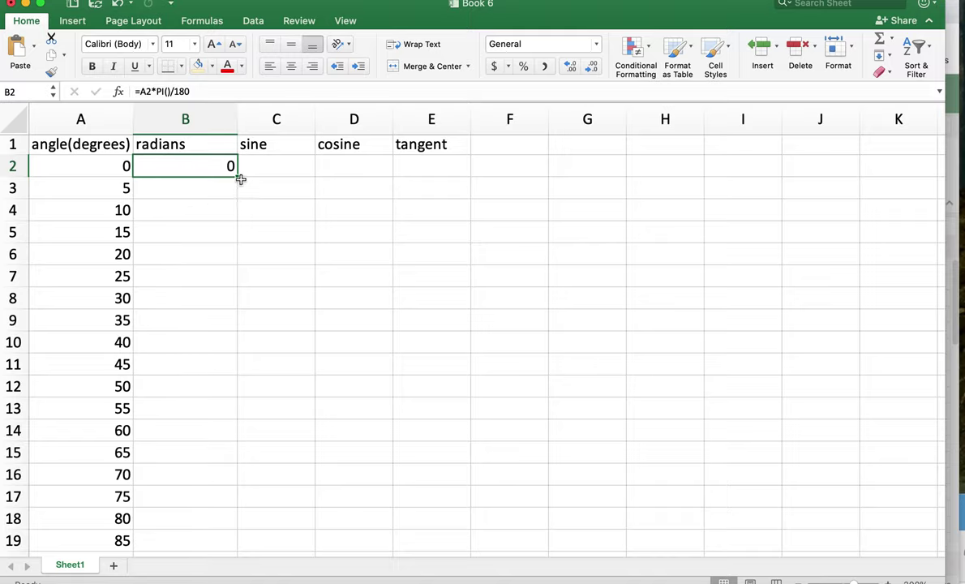
drag(238, 176, 209, 520)
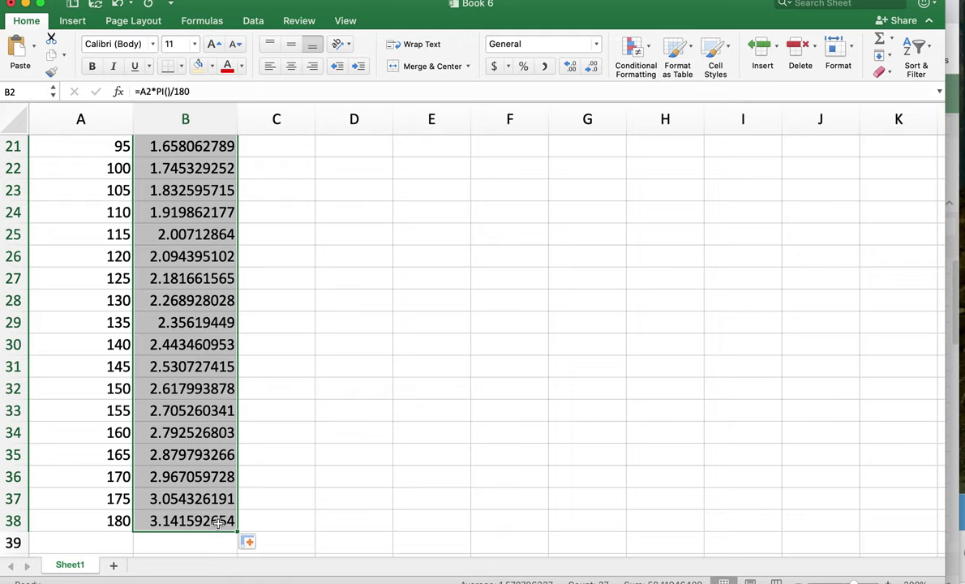
scroll(235, 509, up, 3)
scroll(234, 509, up, 6)
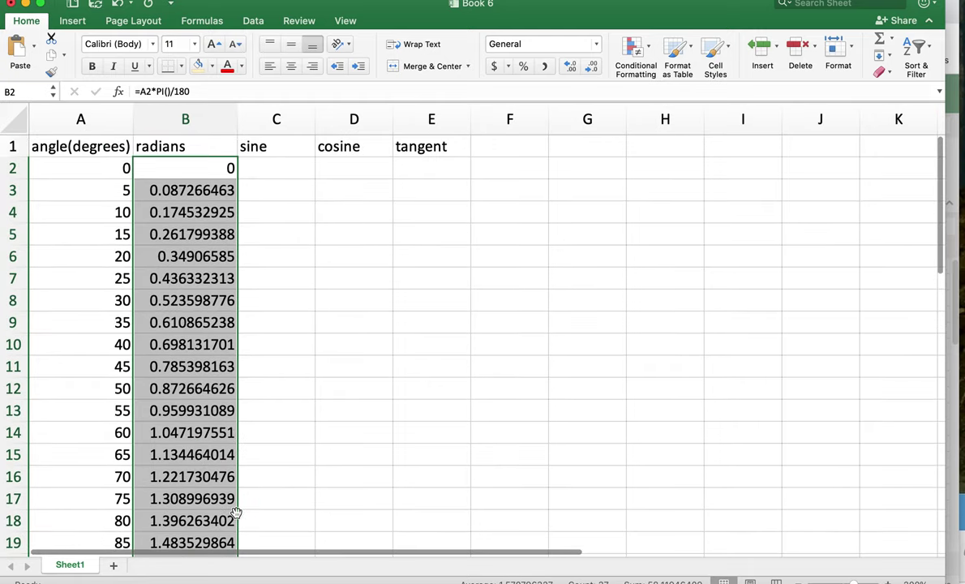
Step: Enter the formula =SIN(D2) in cell C2 under the sine heading
click(280, 168)
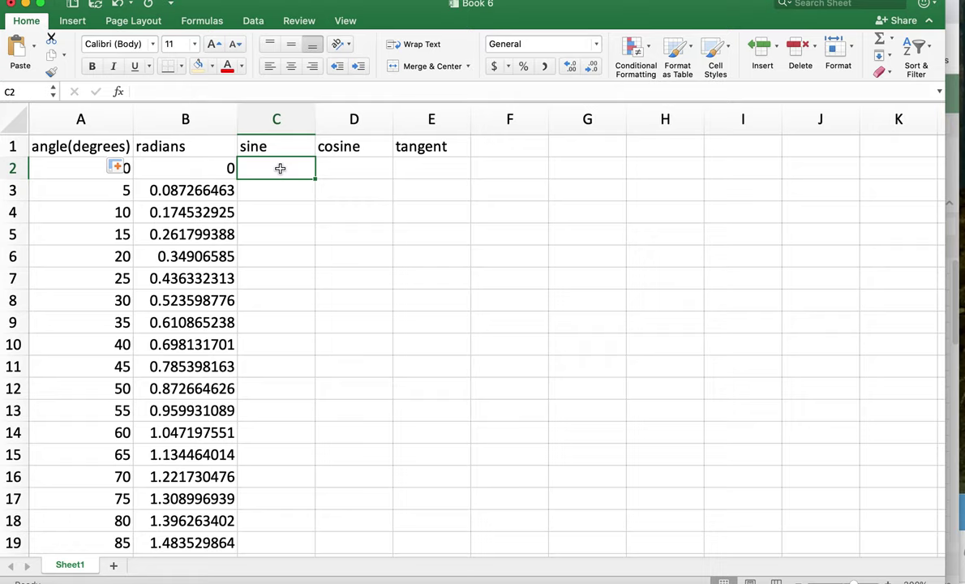
text(=)
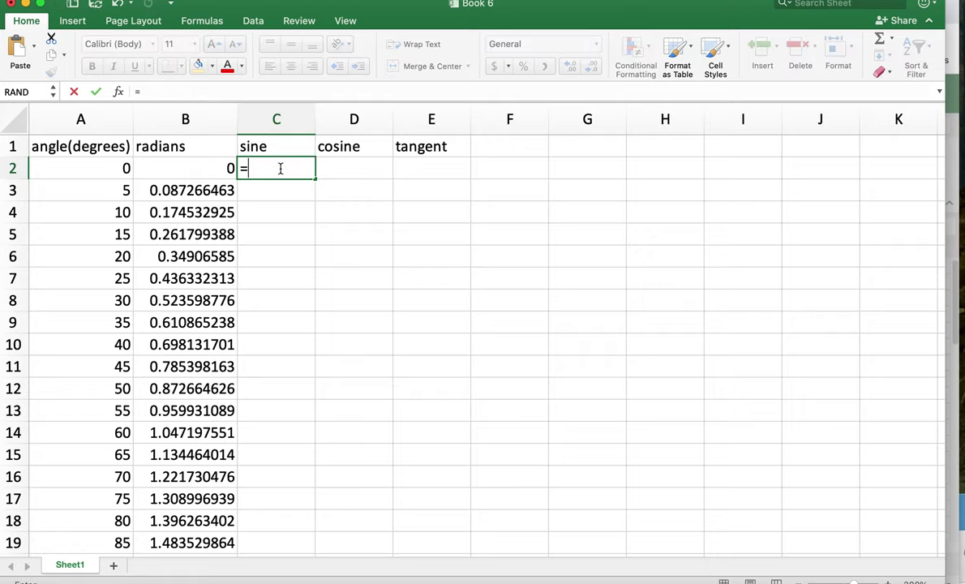
text(sin)
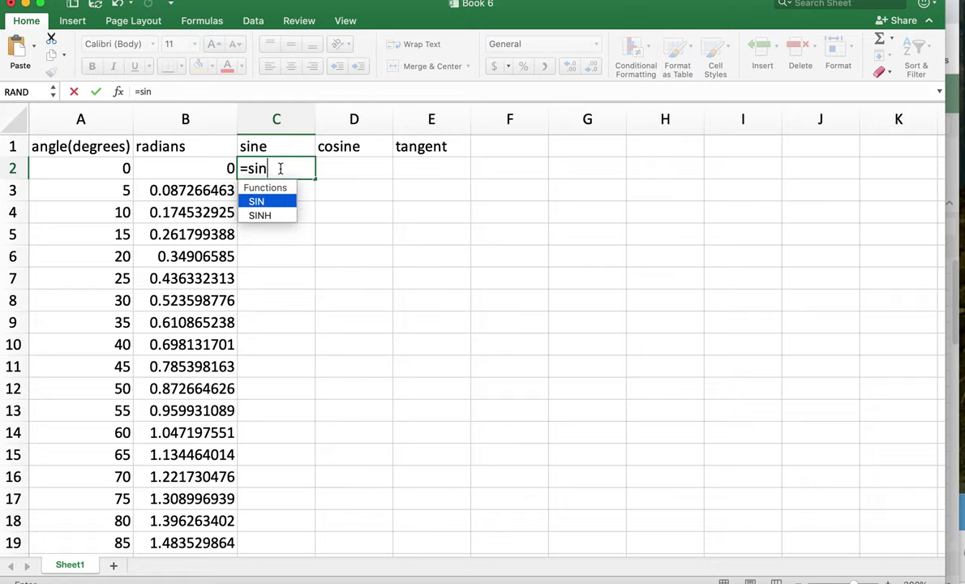
text(())
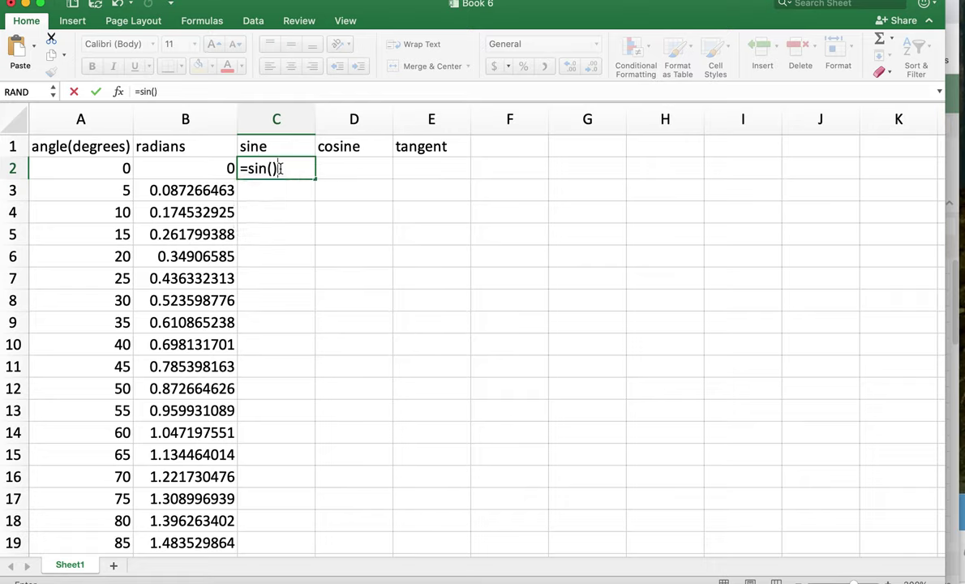
key(Return)
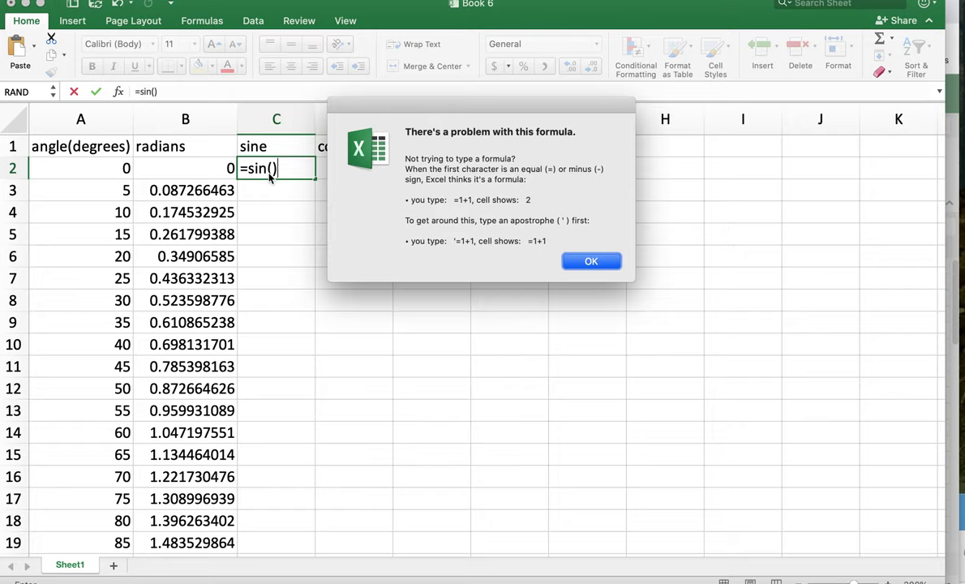
click(590, 261)
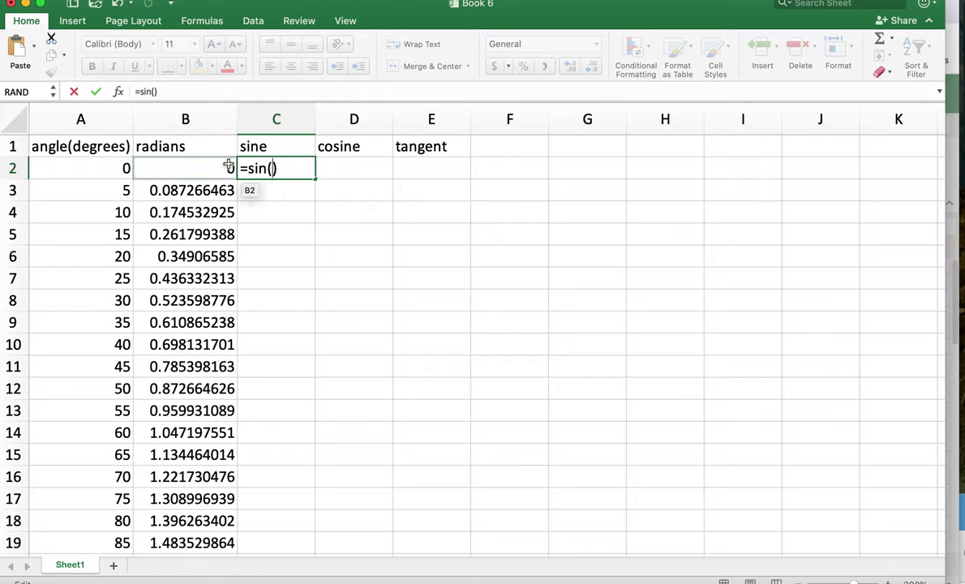
click(218, 167)
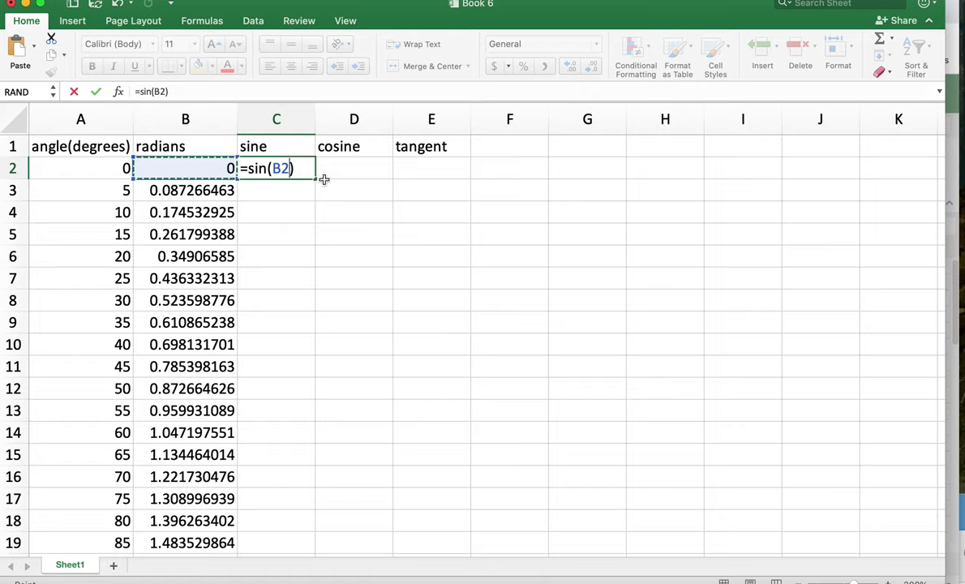
click(355, 169)
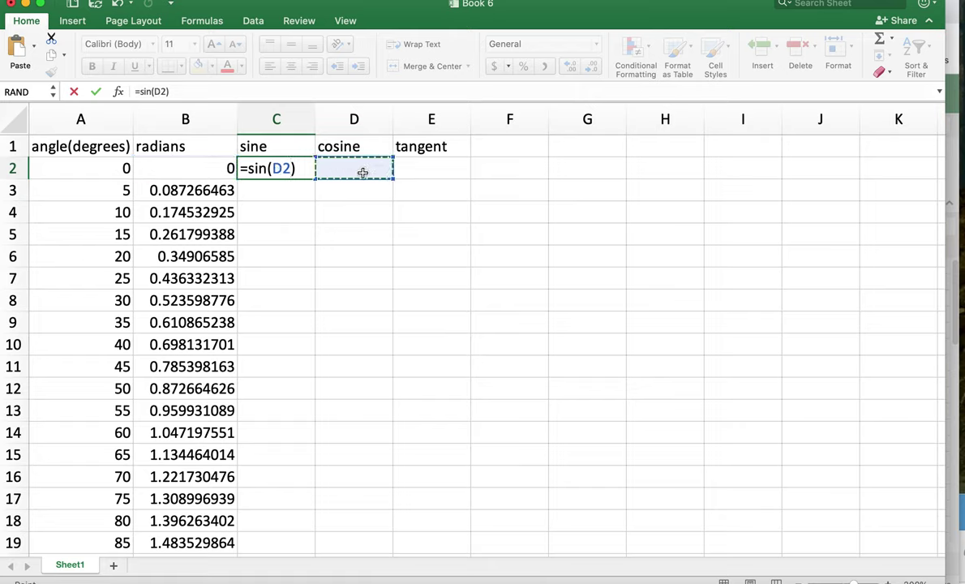
text(=)
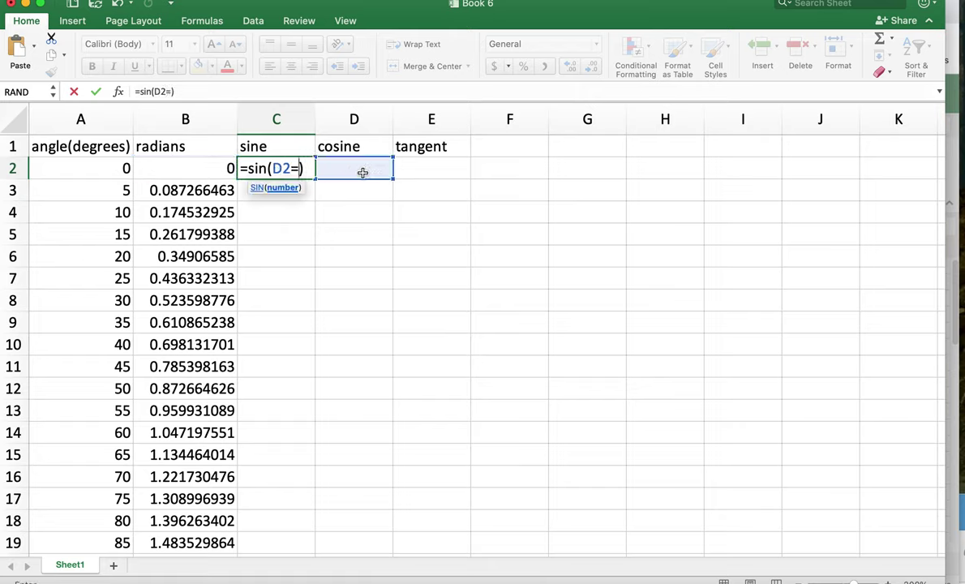
key(BackSpace)
click(309, 210)
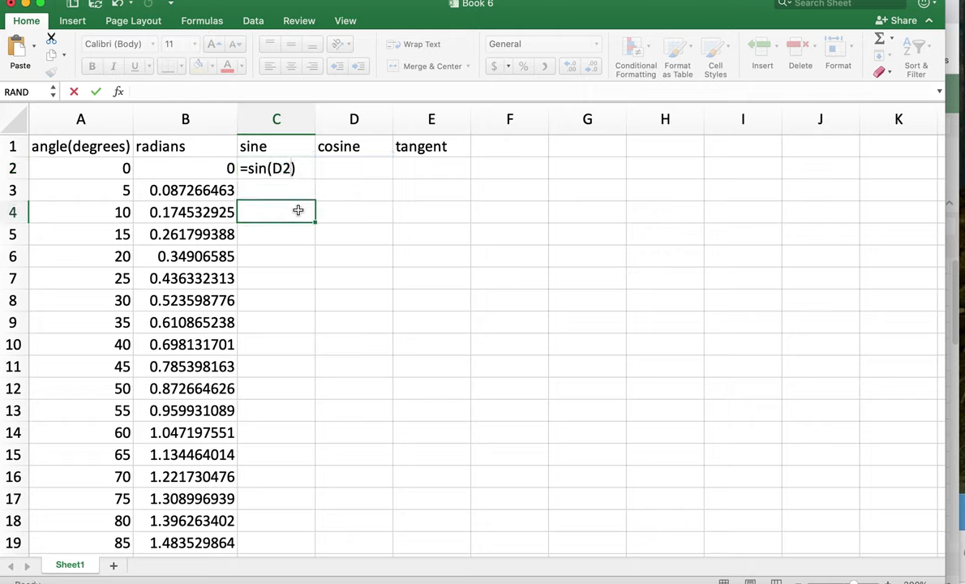
click(308, 168)
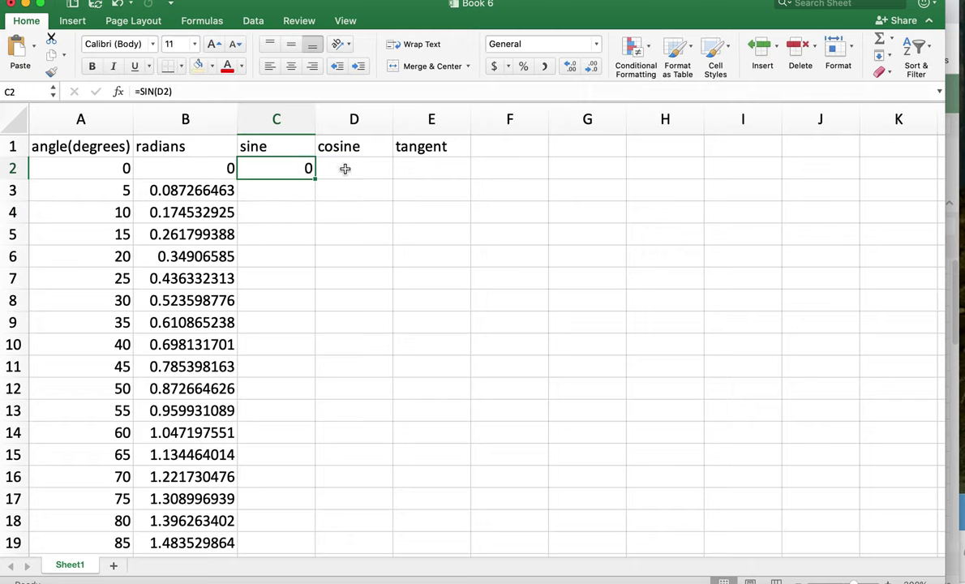
Step: Enter the formula =COS(B2) in cell D2 to get the cosine of the radian value
click(345, 168)
text(=)
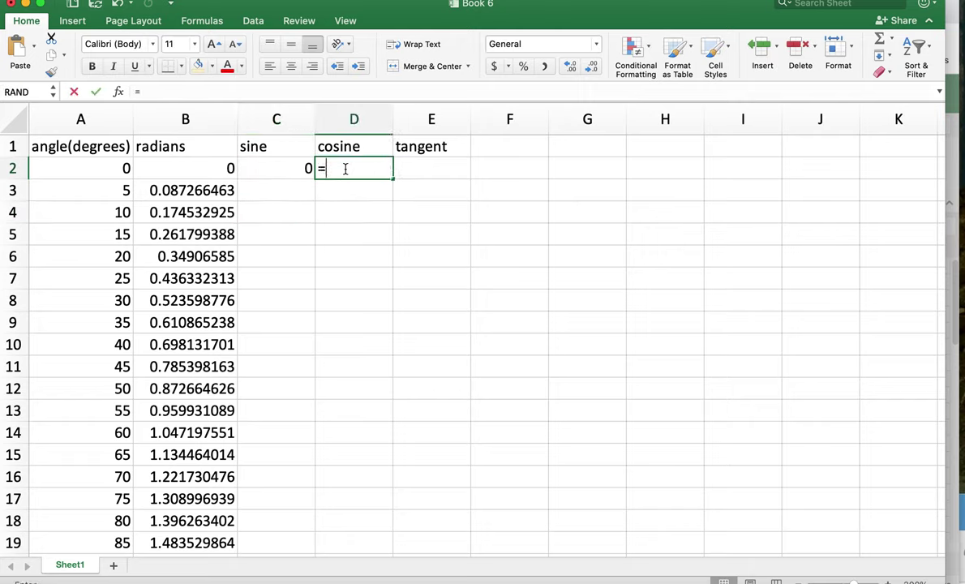
text(cos)
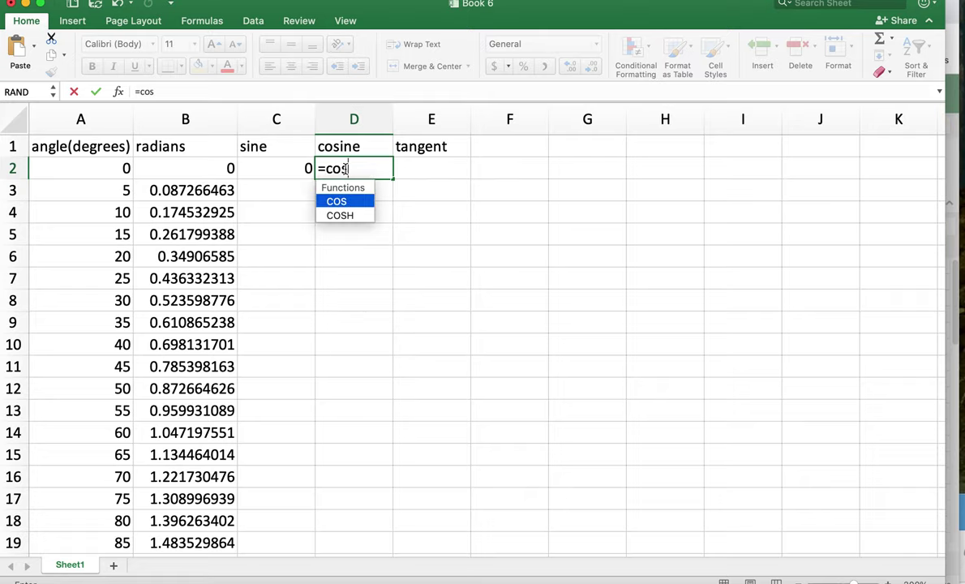
text(()
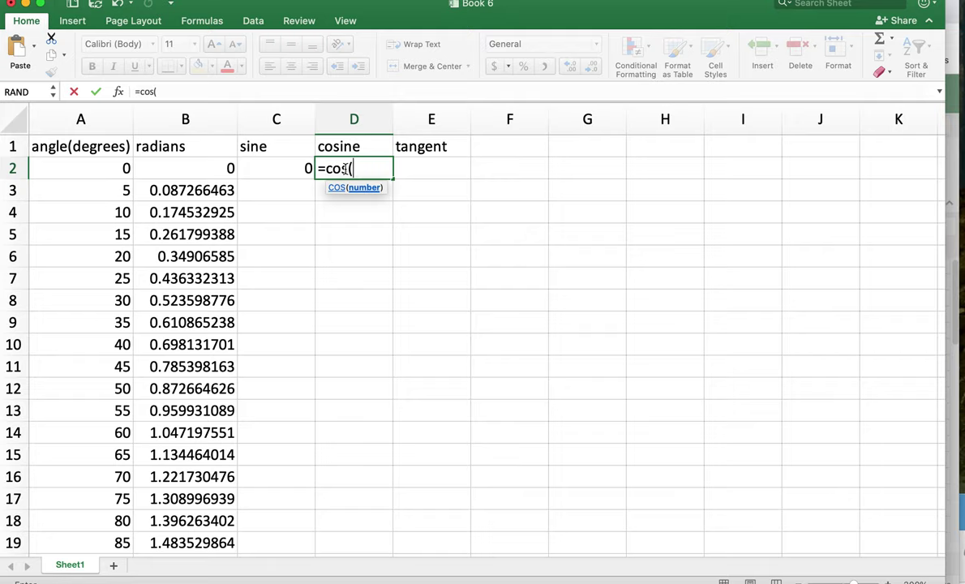
click(219, 168)
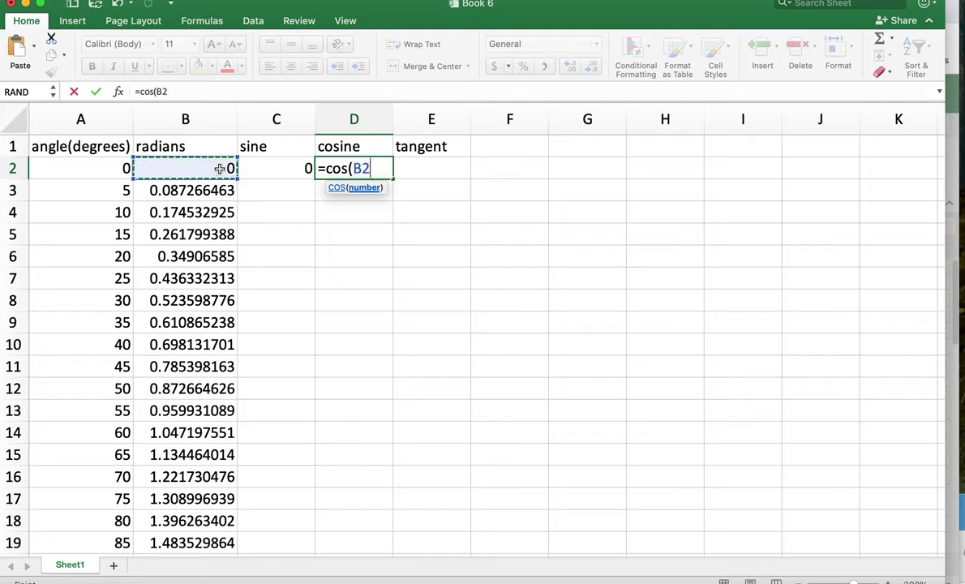
text())
key(Return)
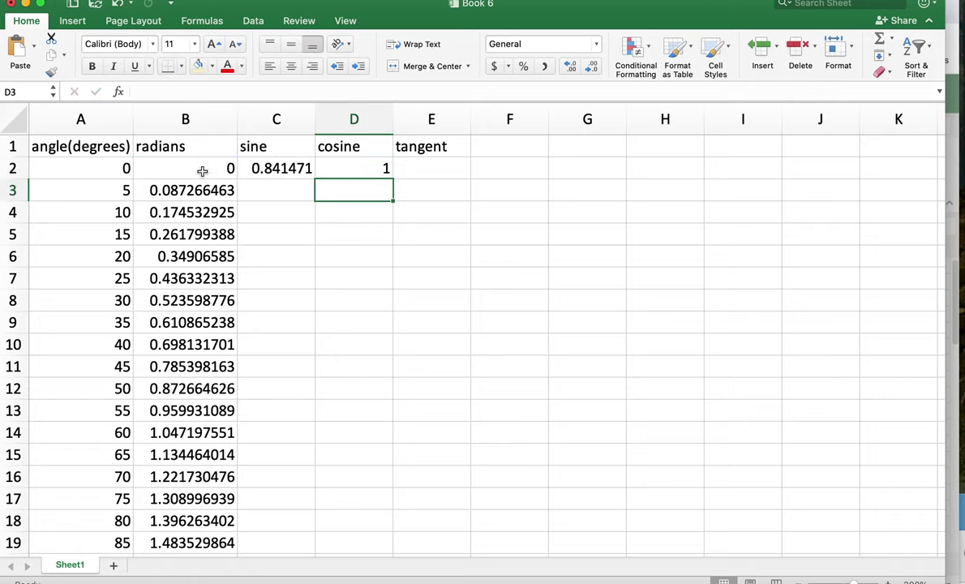
Step: Enter the formula =TAN(B2) in cell E2 to get the tangent of the radian value
click(433, 167)
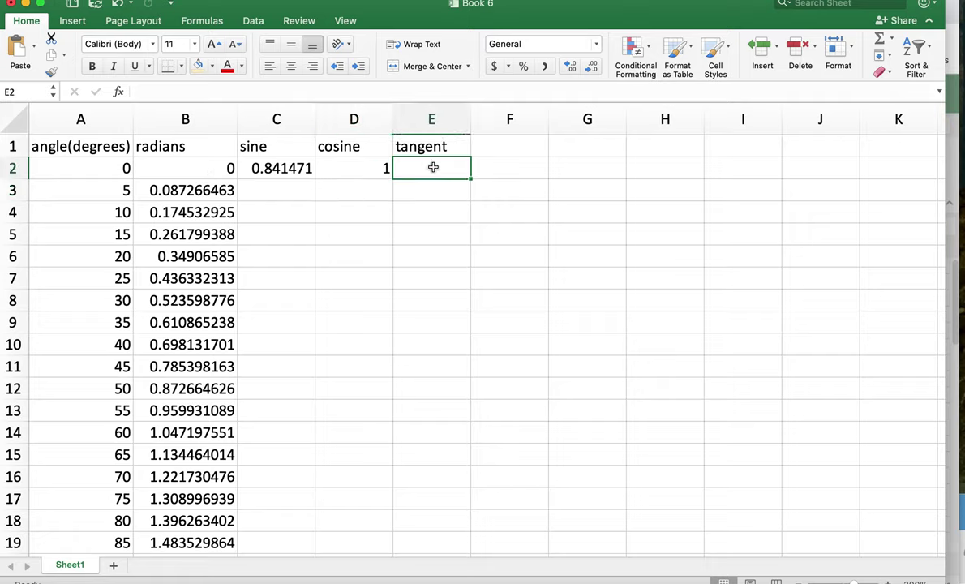
text(=tan)
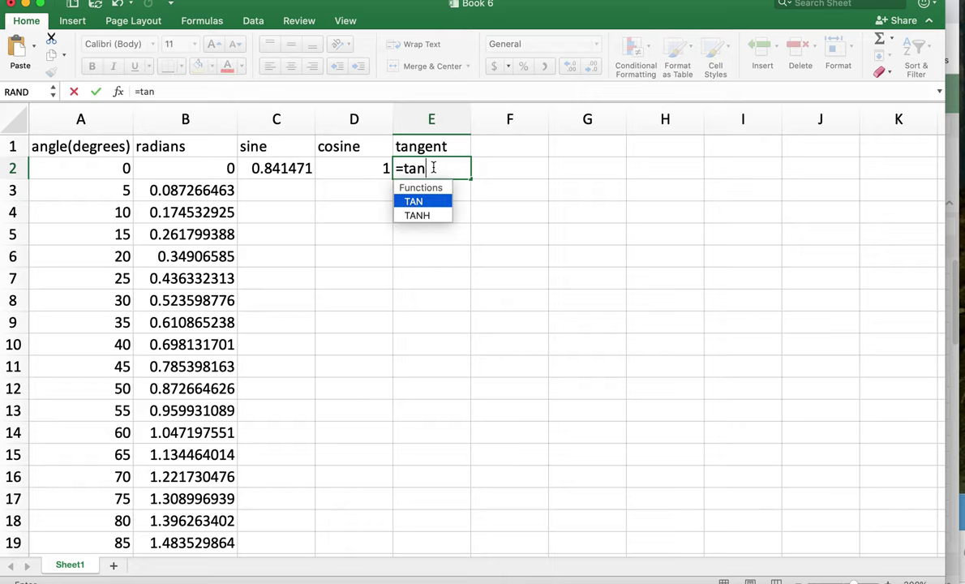
text(()
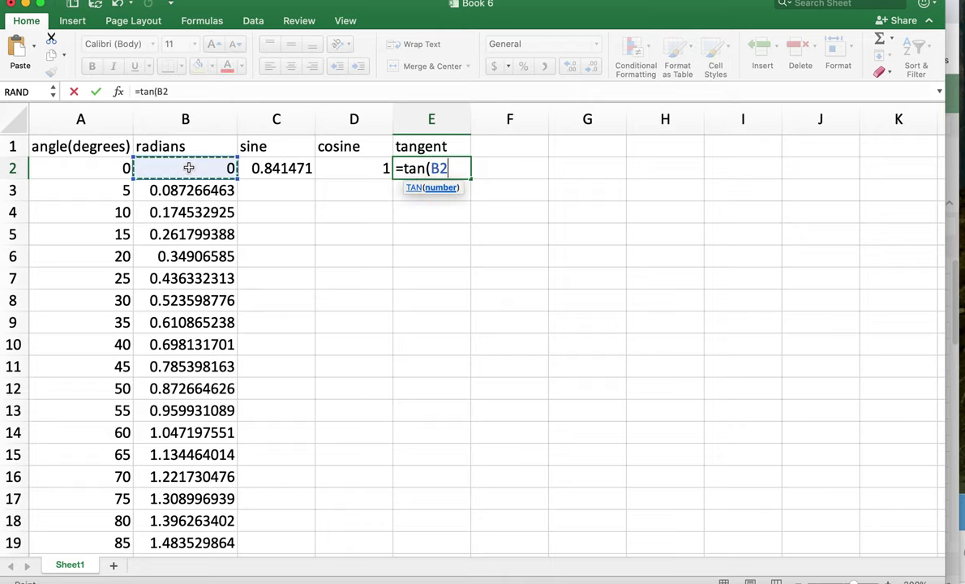
text())
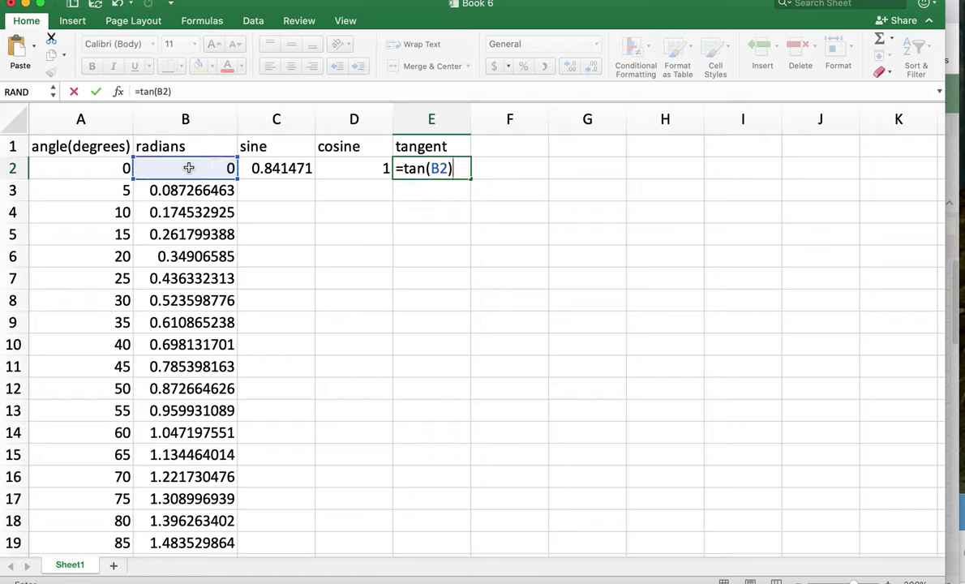
key(Return)
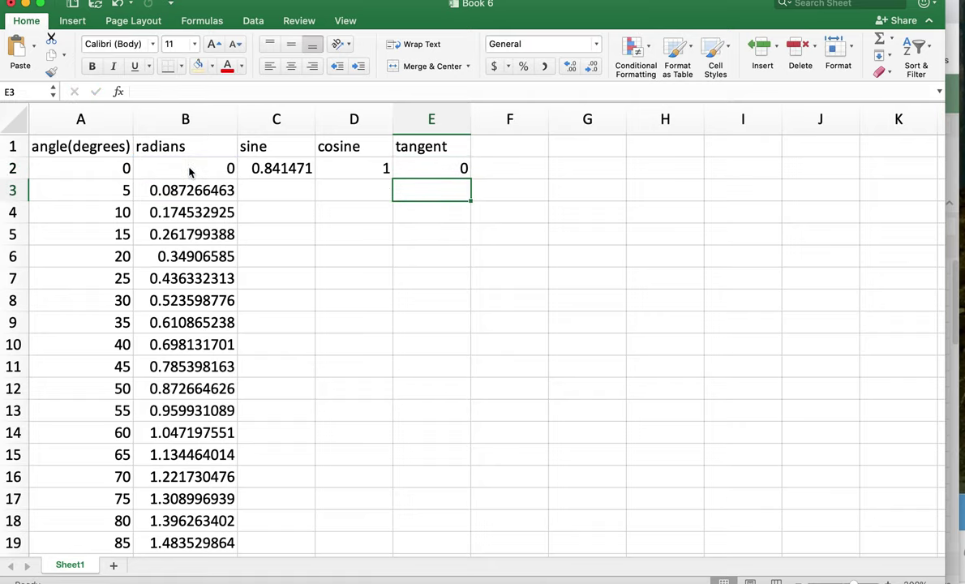
Step: Fill the sine, cosine and tangent formulas from C2:E2 down to row 38
click(256, 162)
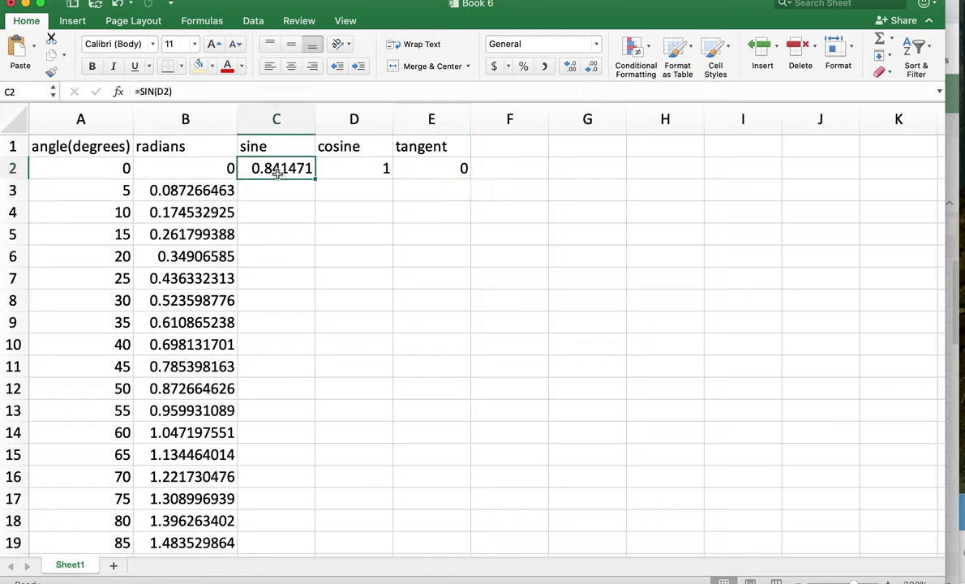
shift+click(459, 168)
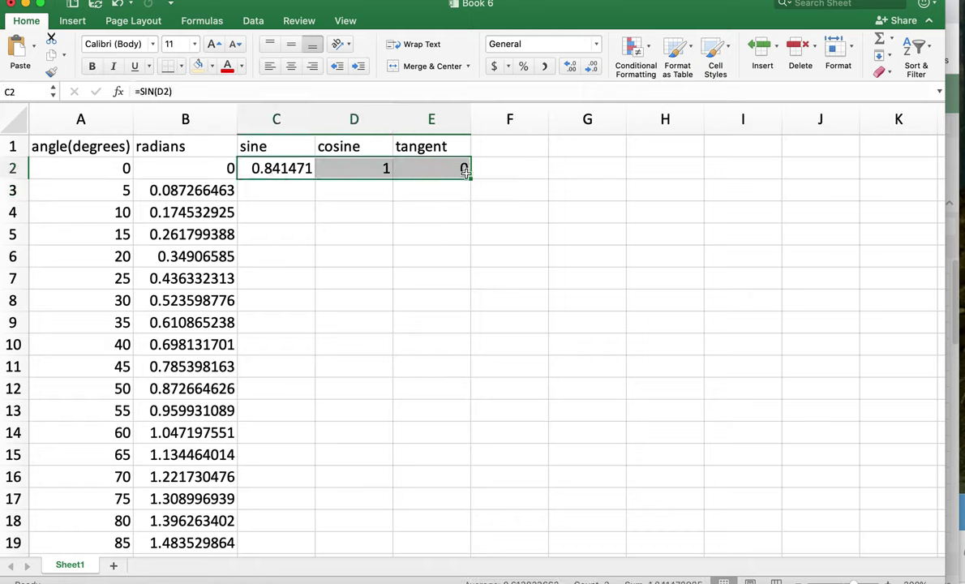
drag(470, 179, 427, 479)
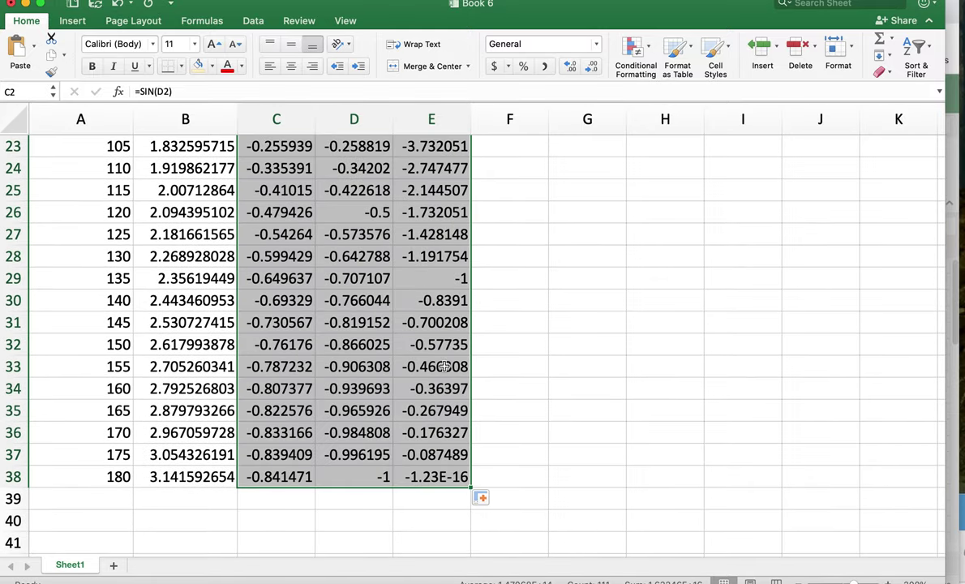
Step: Review the filled sine, cosine and tangent values from the last row back up to the headings
scroll(380, 359, up, 8)
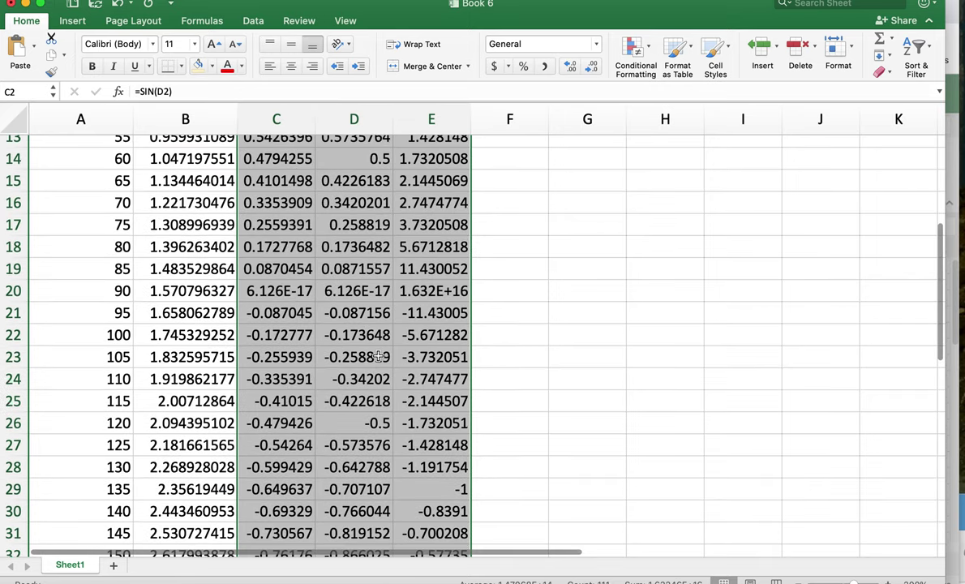
scroll(377, 355, down, 2)
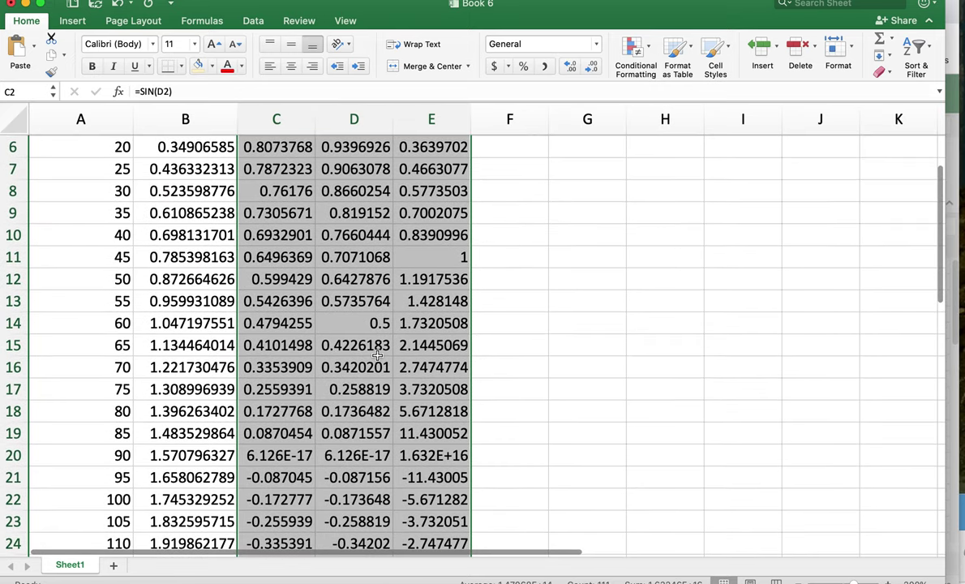
scroll(377, 355, up, 2)
scroll(377, 356, down, 1)
scroll(377, 354, down, 1)
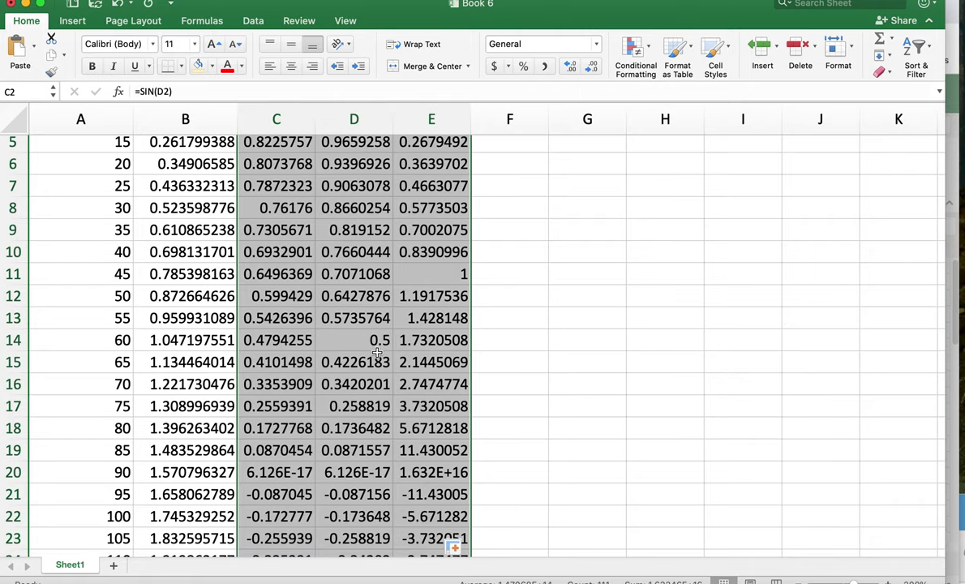
scroll(377, 351, up, 4)
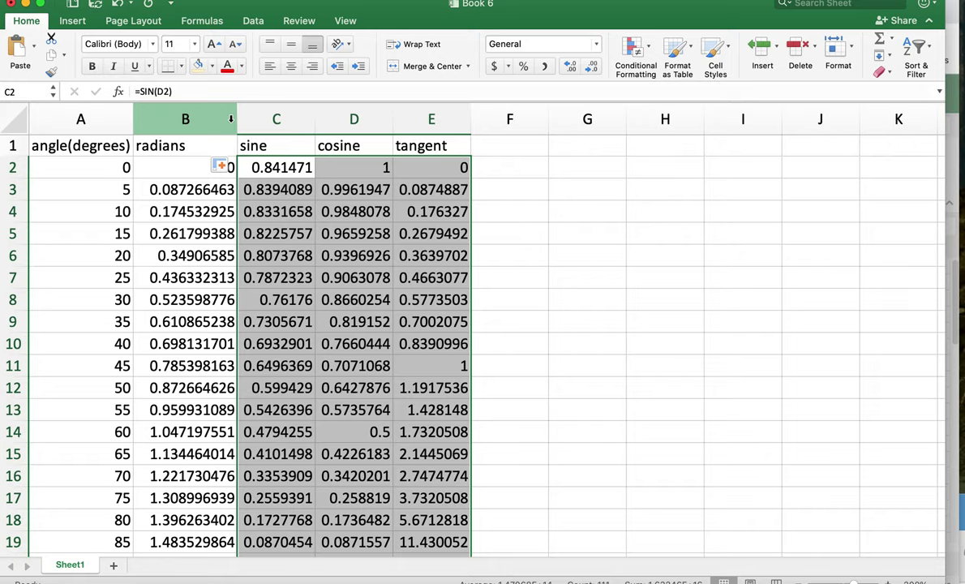
Step: Try plotting sine against radians from B1:C38 as a smooth-lined scatter chart beside the table, and delete that chart
click(189, 146)
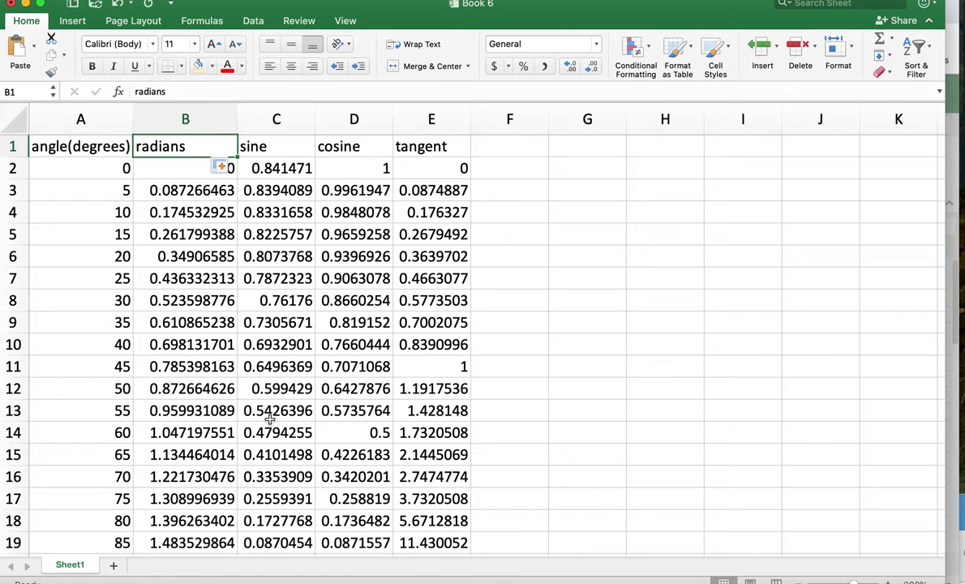
scroll(268, 420, down, 5)
scroll(267, 420, down, 20)
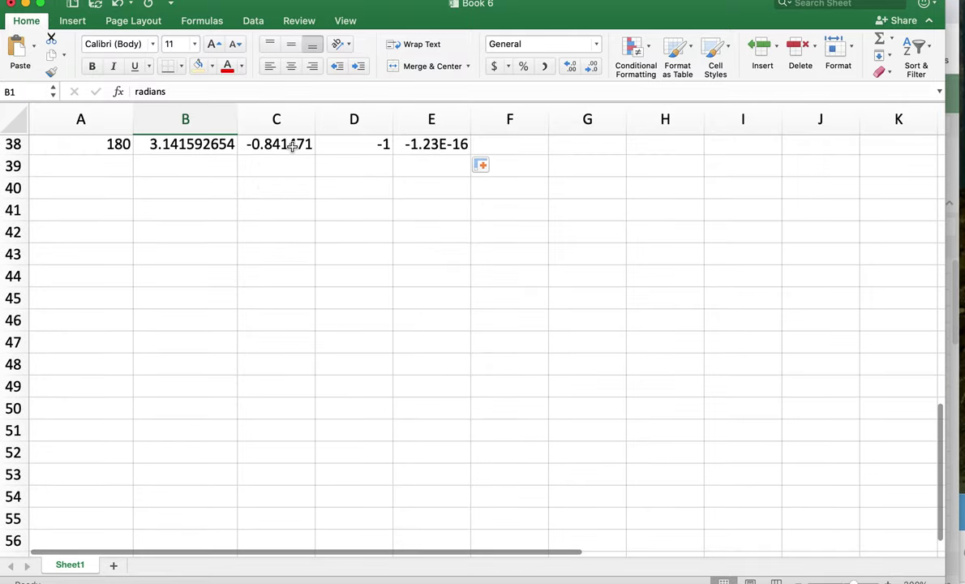
shift+click(291, 146)
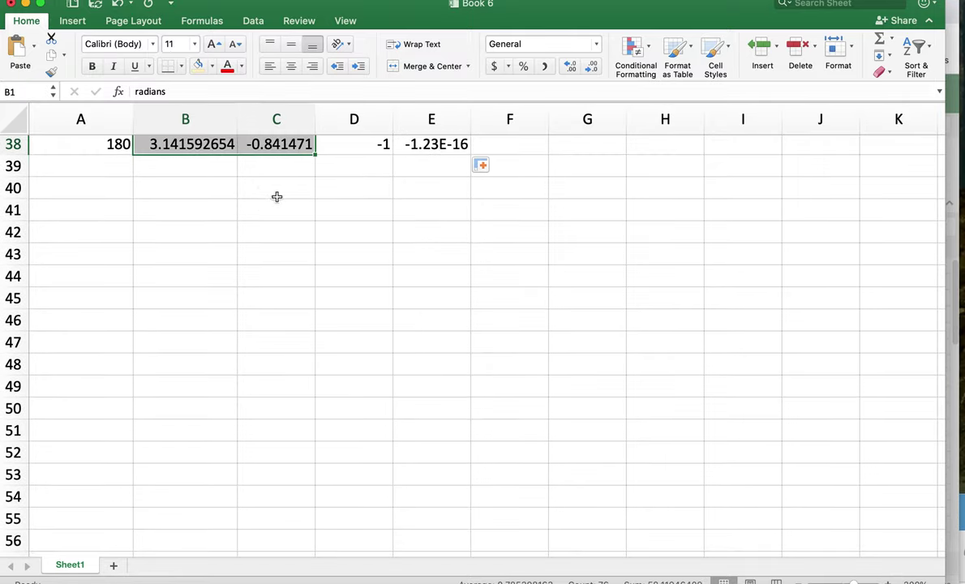
scroll(256, 330, up, 20)
scroll(256, 329, up, 2)
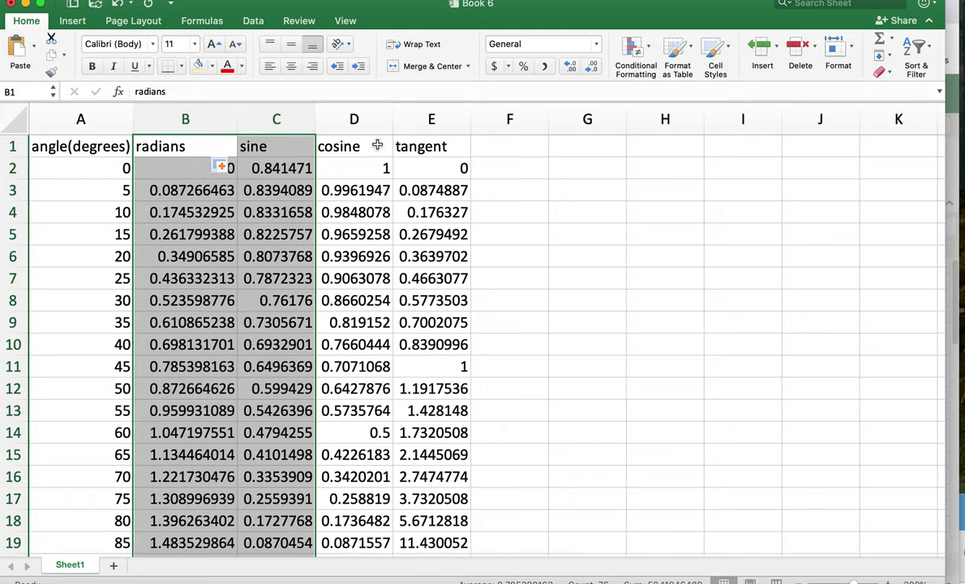
click(72, 21)
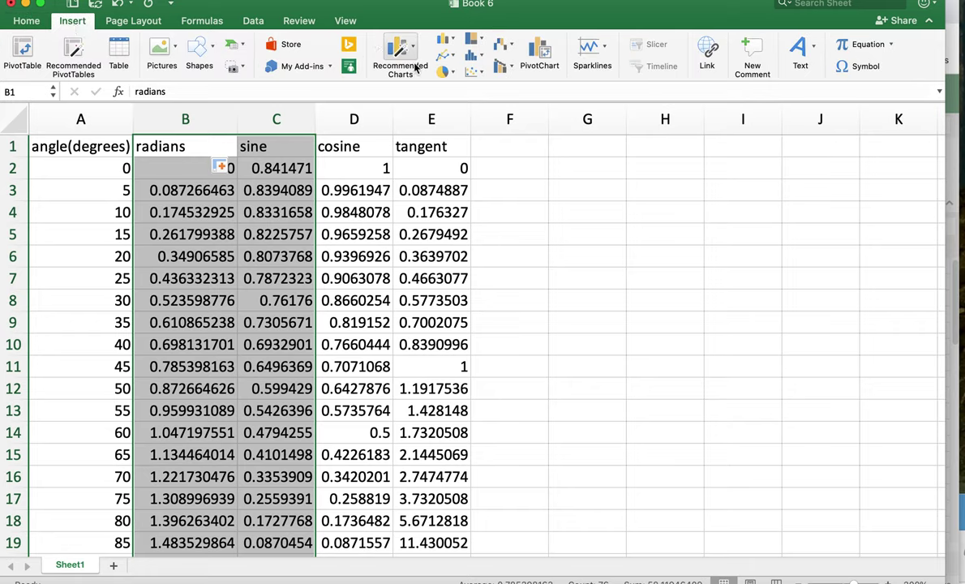
click(475, 72)
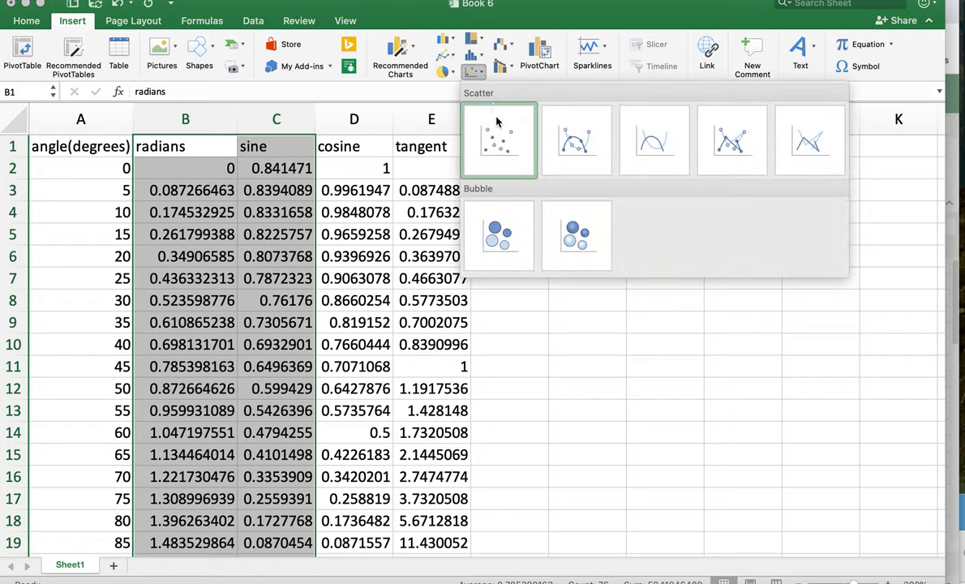
click(649, 143)
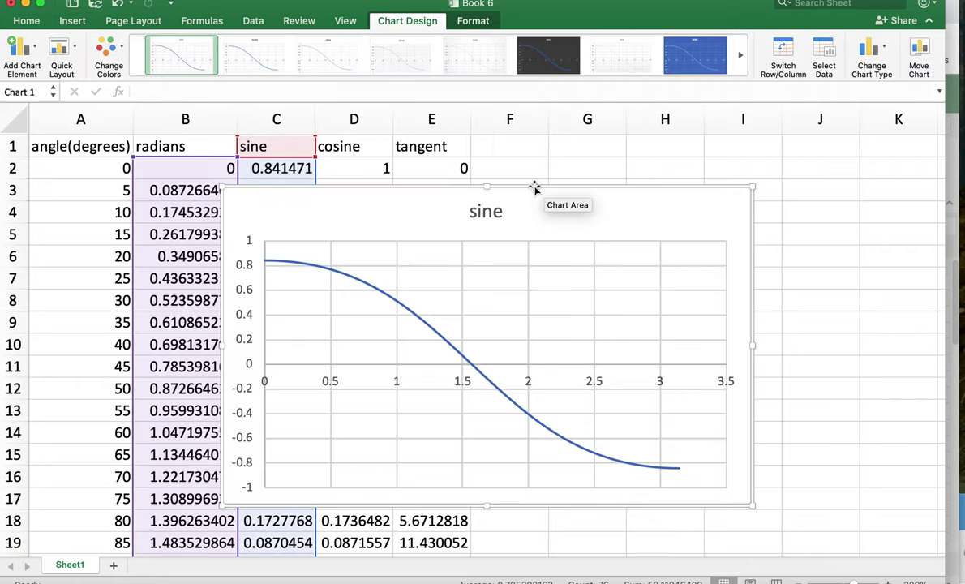
drag(316, 215, 577, 166)
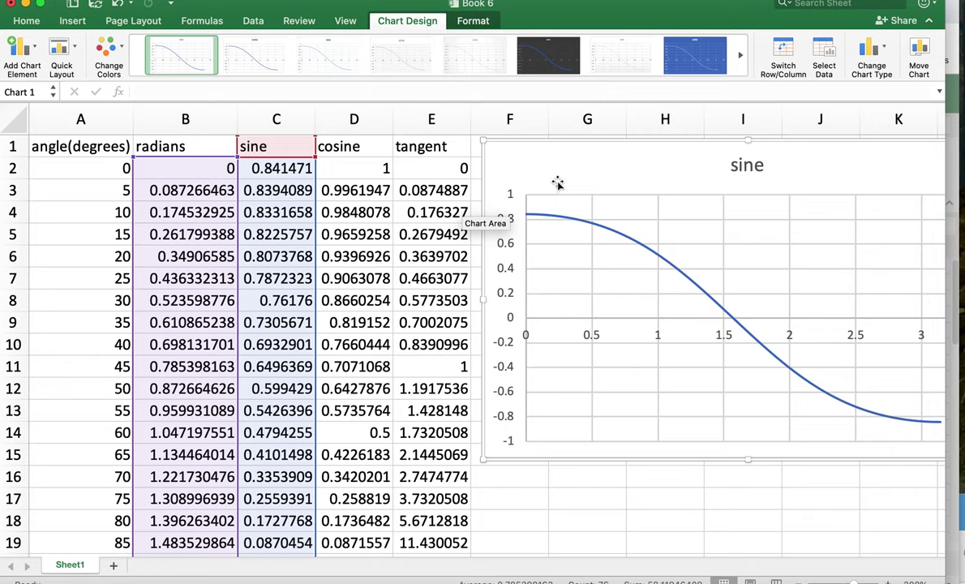
key(Delete)
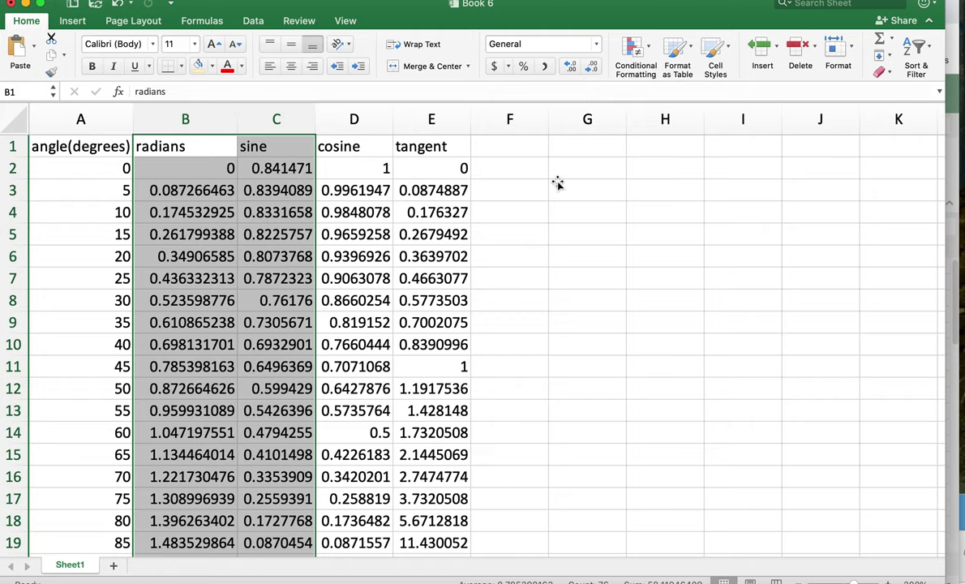
Step: Insert a smooth-lined scatter chart of sine, cosine and tangent against radians from B1:E38, and place it beside the table
click(204, 150)
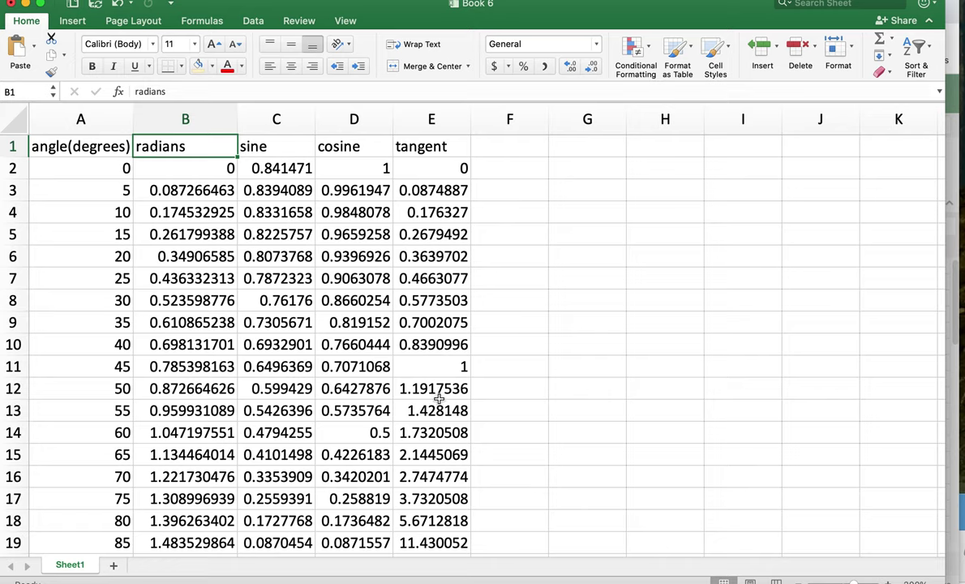
scroll(439, 397, down, 10)
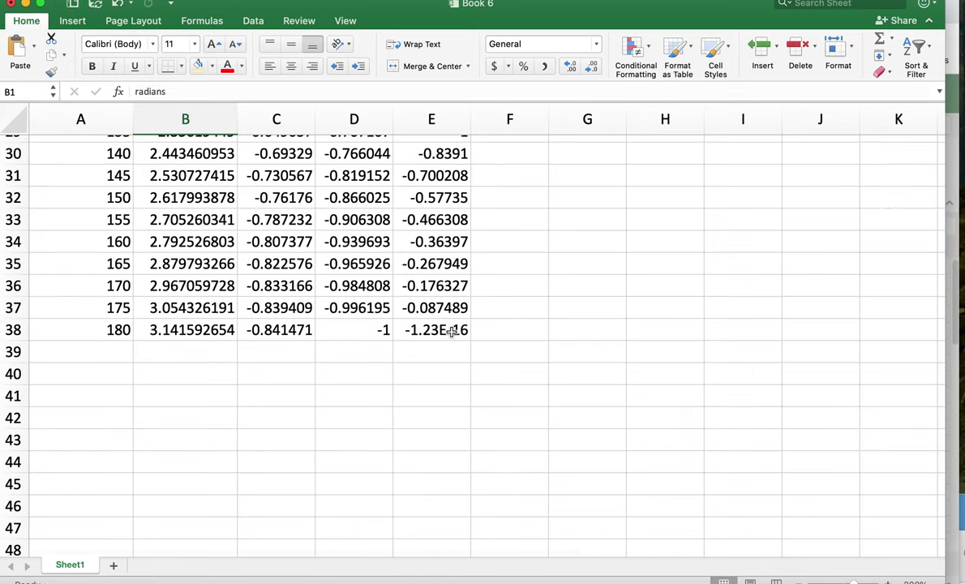
shift+click(453, 331)
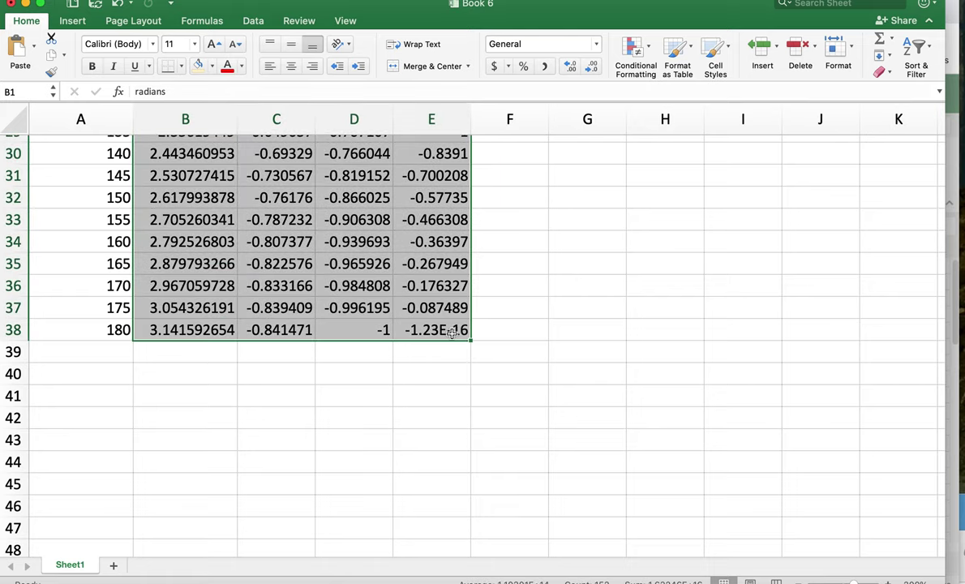
click(73, 23)
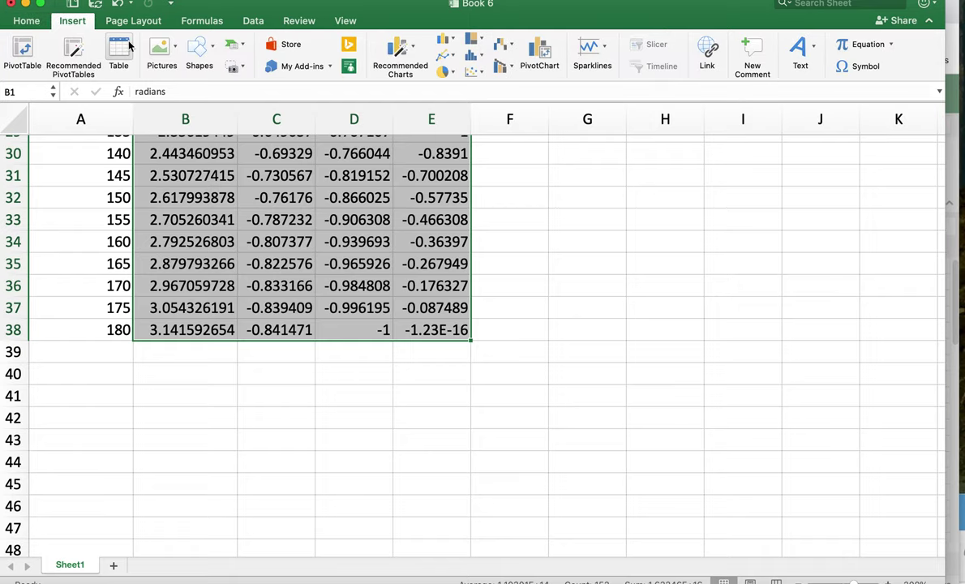
click(477, 73)
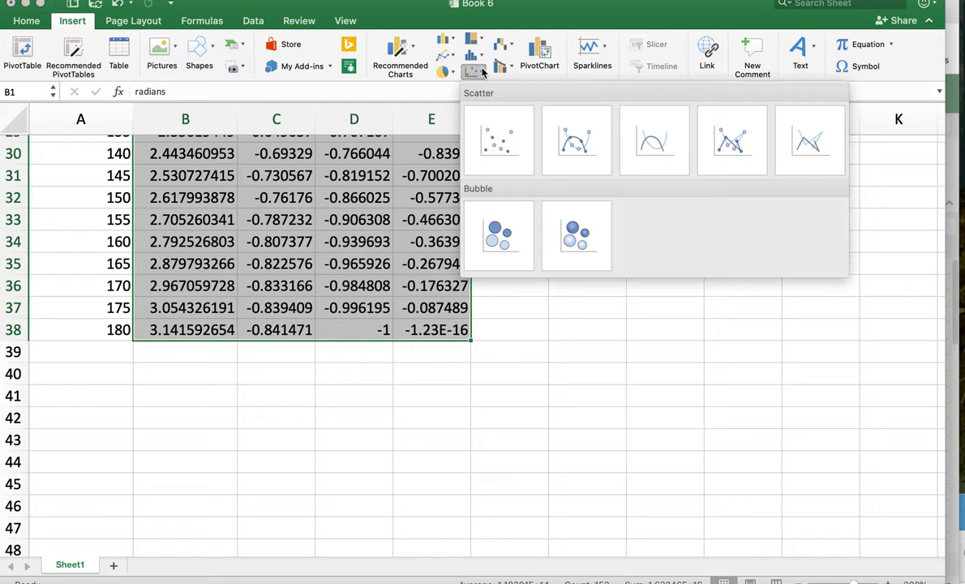
click(653, 160)
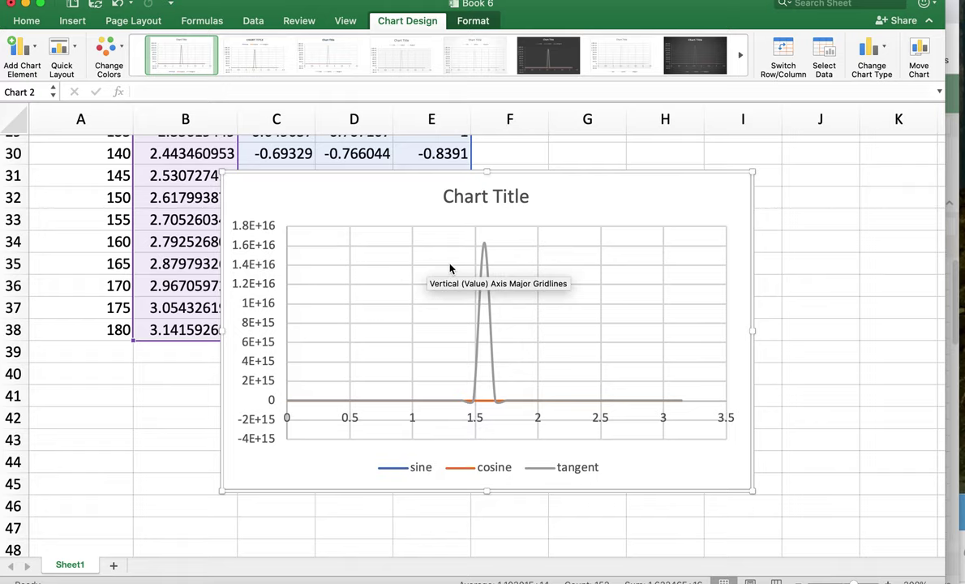
drag(339, 216, 614, 187)
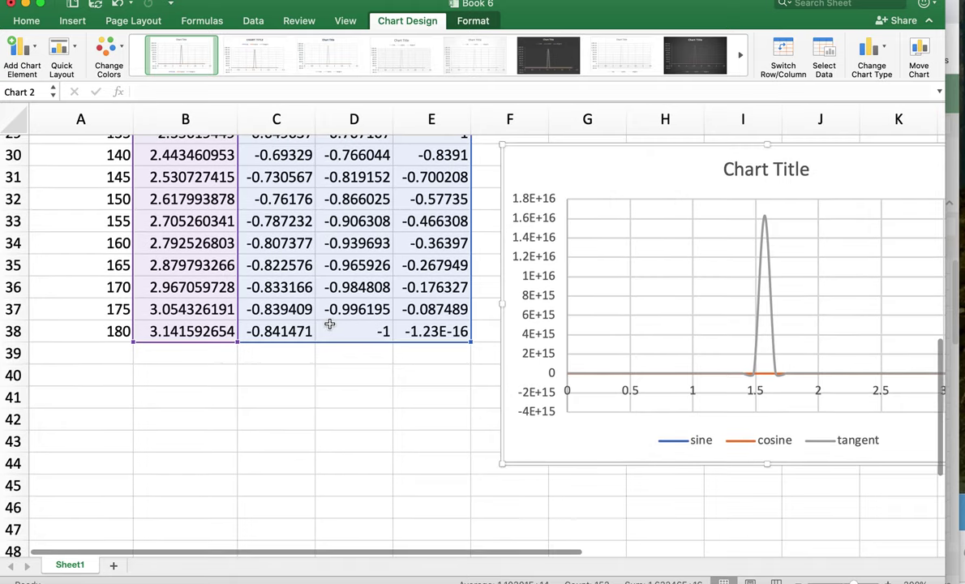
Step: Examine the charted sine, cosine and tangent values throughout the table, especially the rows around 90 degrees
scroll(329, 321, up, 3)
scroll(329, 321, up, 11)
scroll(327, 318, up, 4)
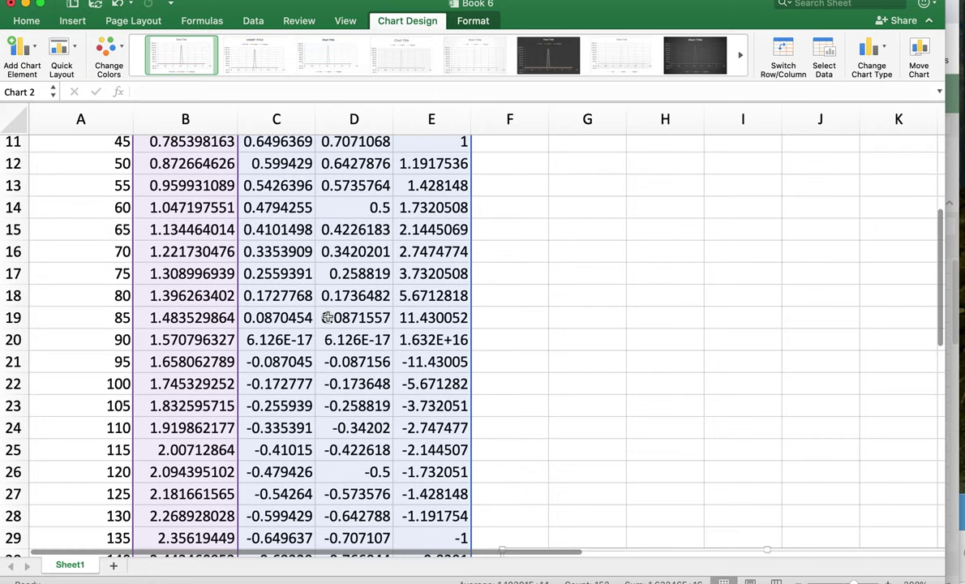
scroll(327, 318, down, 1)
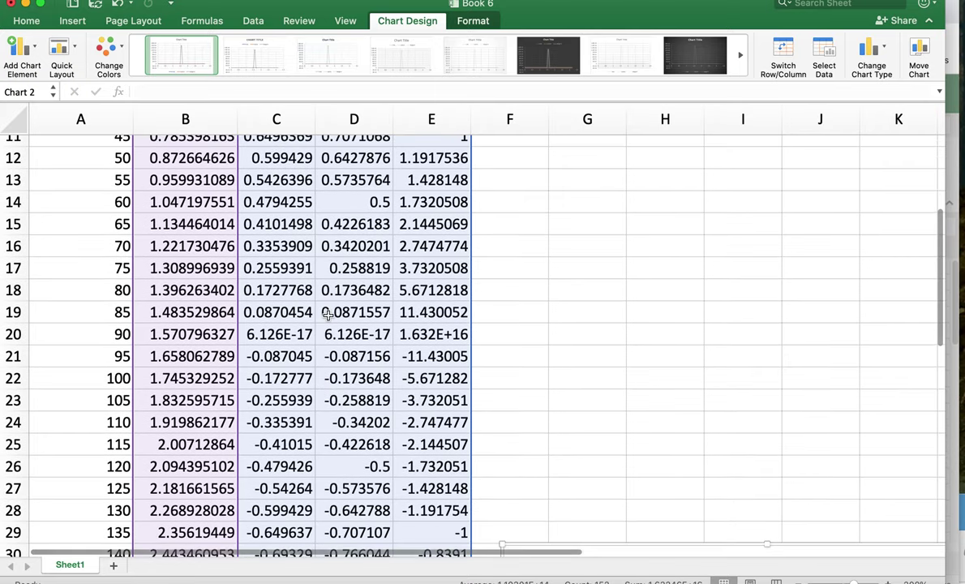
scroll(328, 316, up, 4)
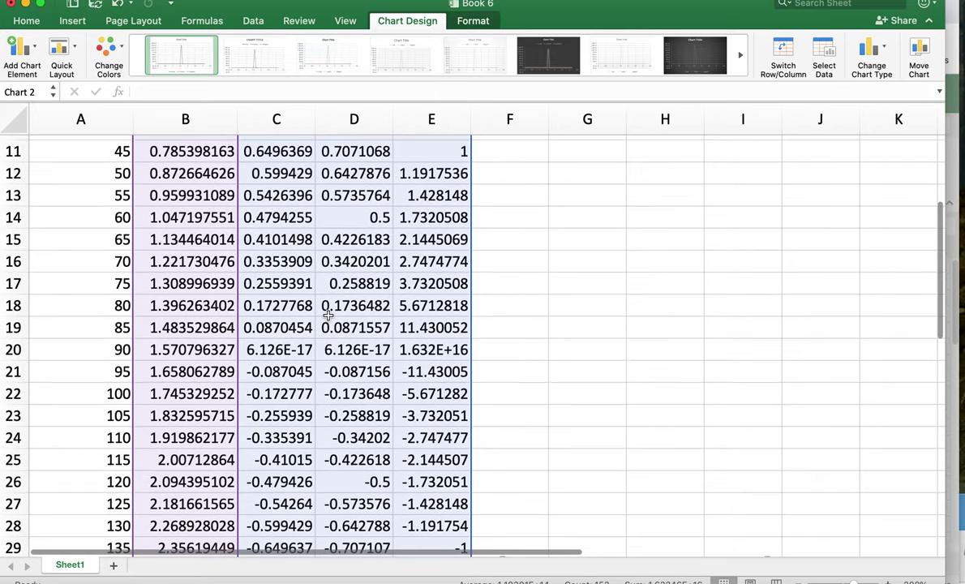
scroll(327, 316, down, 1)
scroll(327, 315, down, 12)
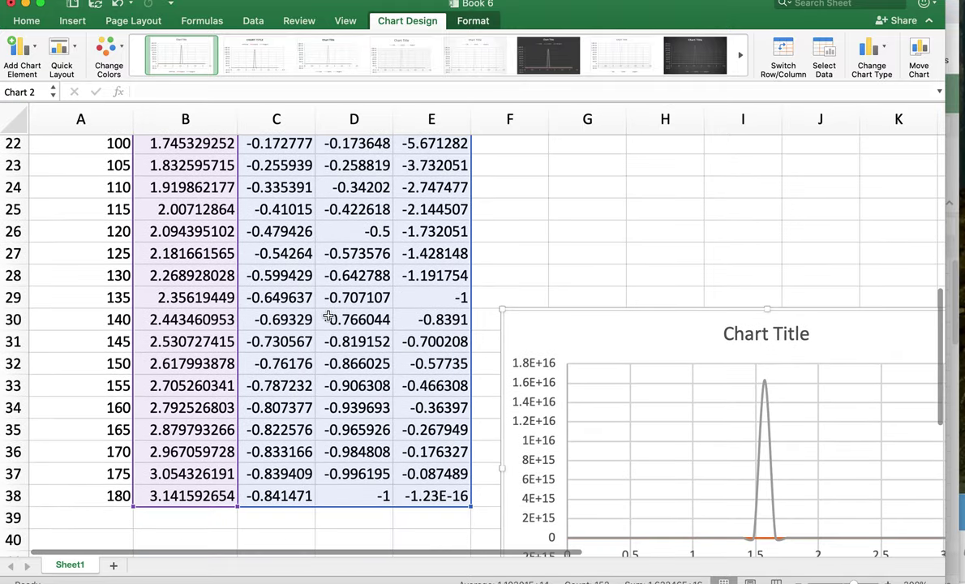
scroll(328, 315, up, 16)
scroll(327, 315, up, 5)
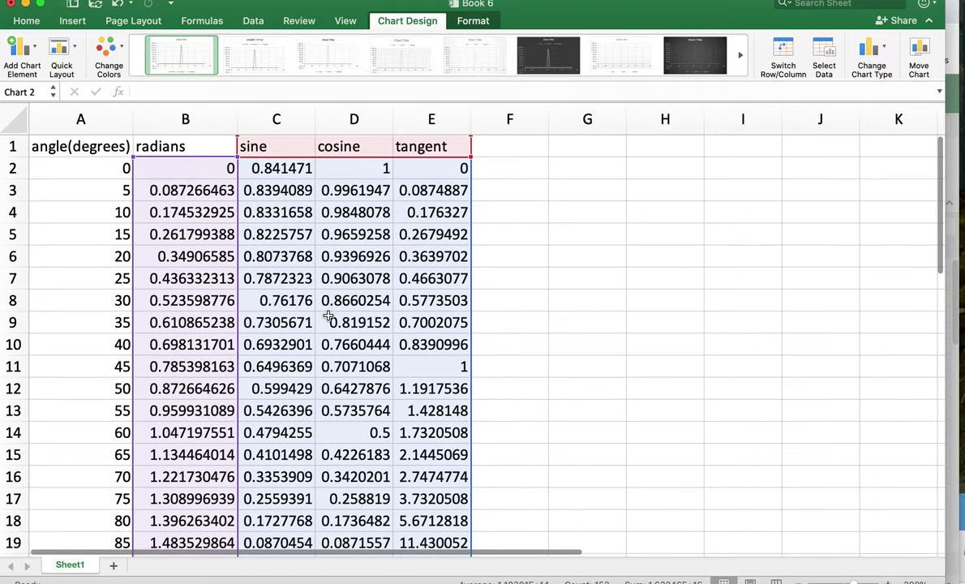
scroll(327, 317, down, 8)
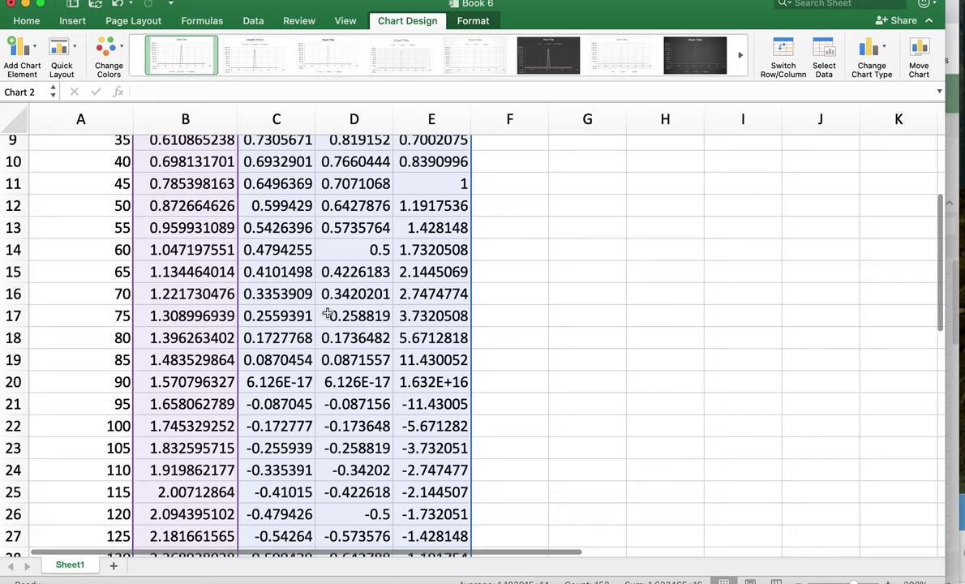
scroll(327, 314, down, 1)
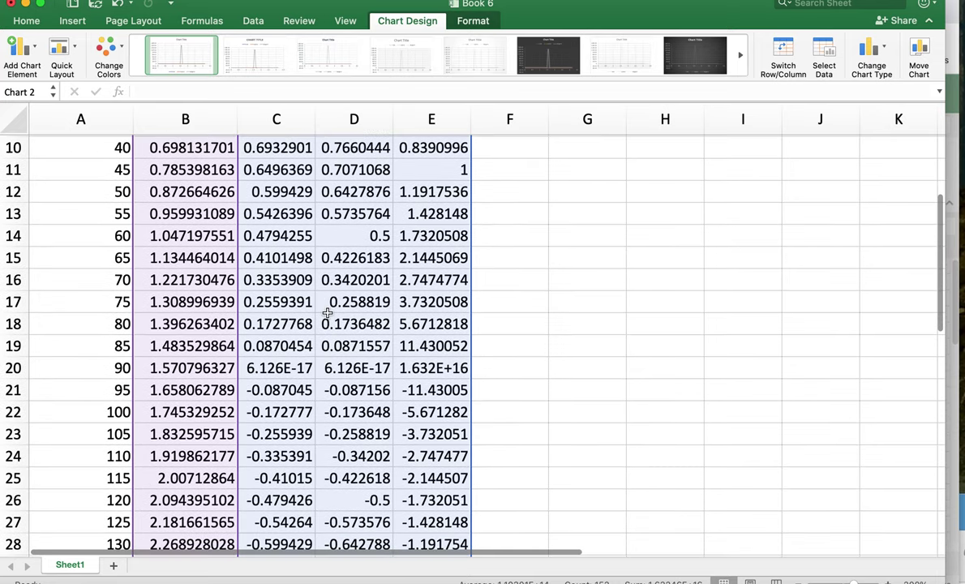
scroll(328, 313, down, 2)
scroll(328, 313, up, 3)
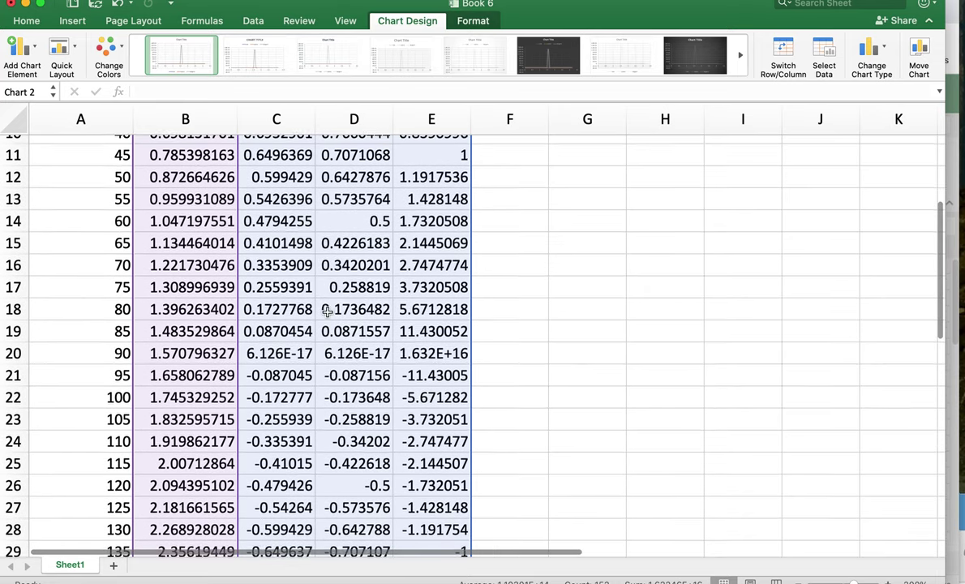
scroll(328, 313, up, 4)
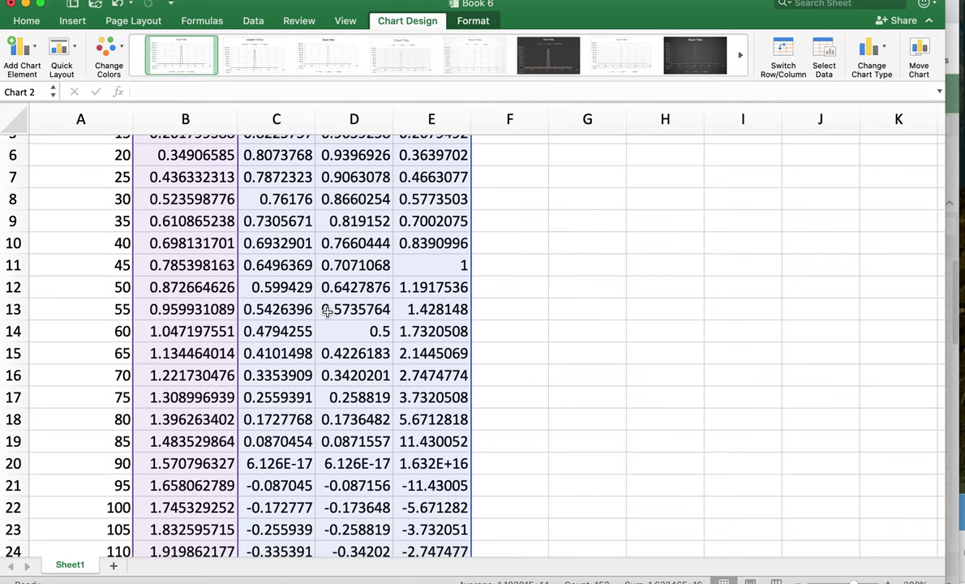
scroll(350, 394, down, 1)
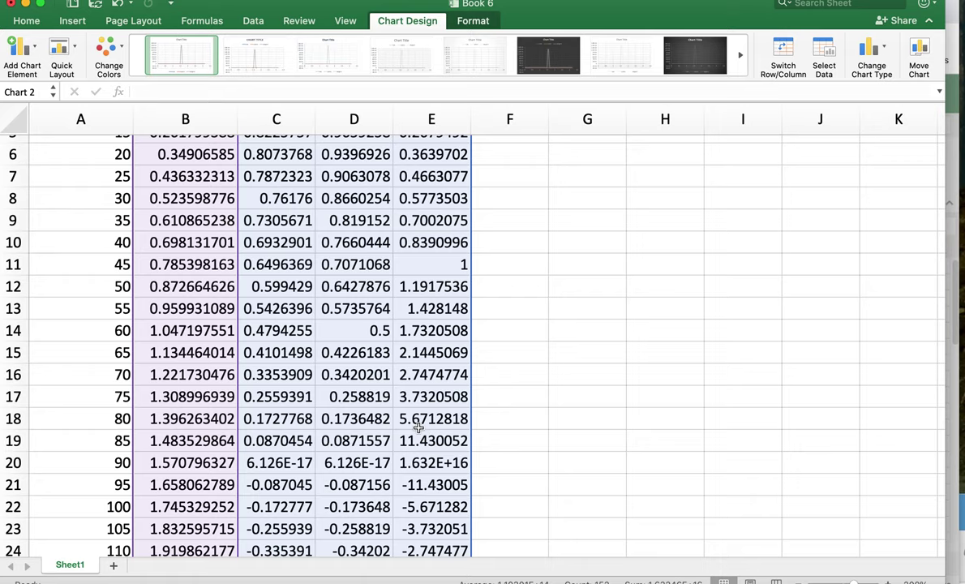
scroll(279, 349, up, 5)
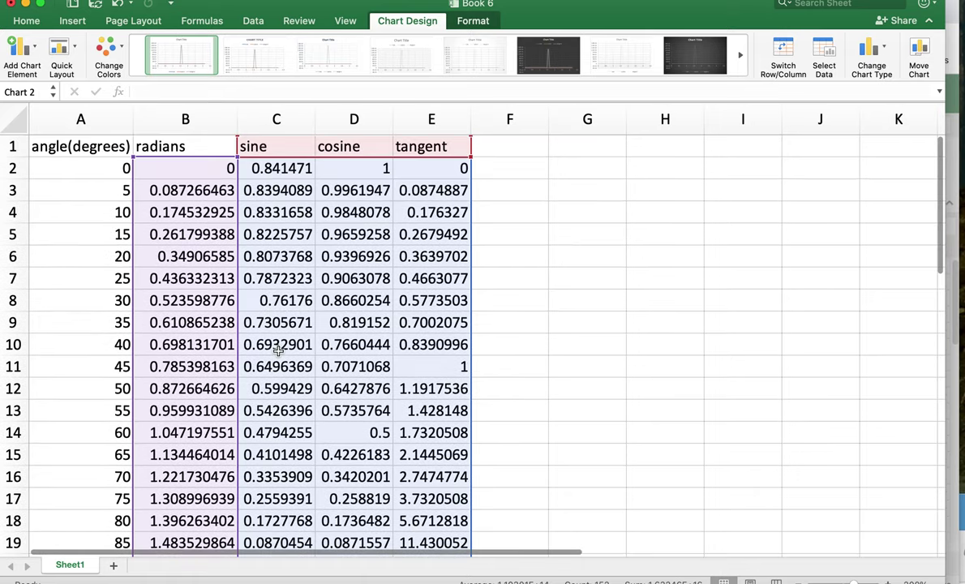
drag(530, 2, 637, 2)
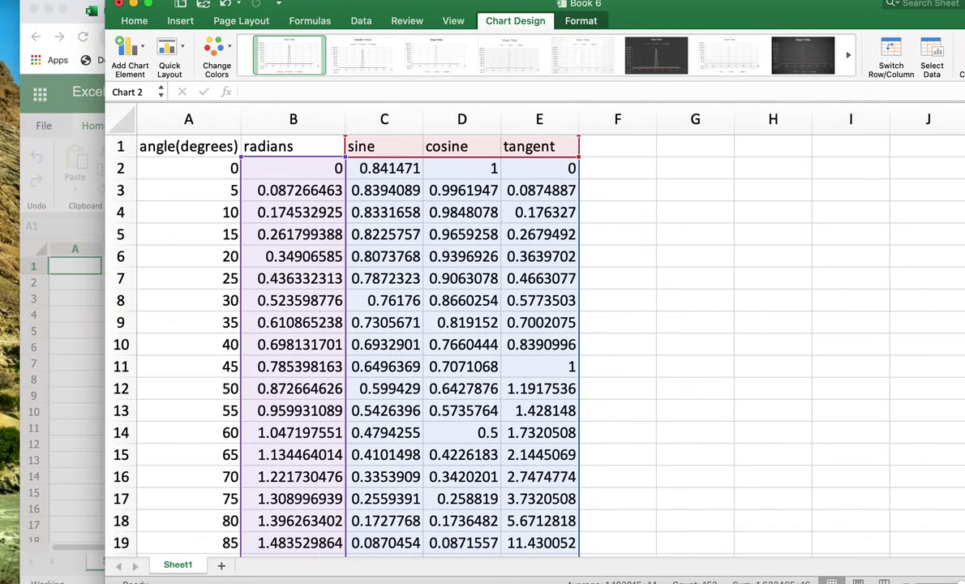
drag(367, 2, 250, 2)
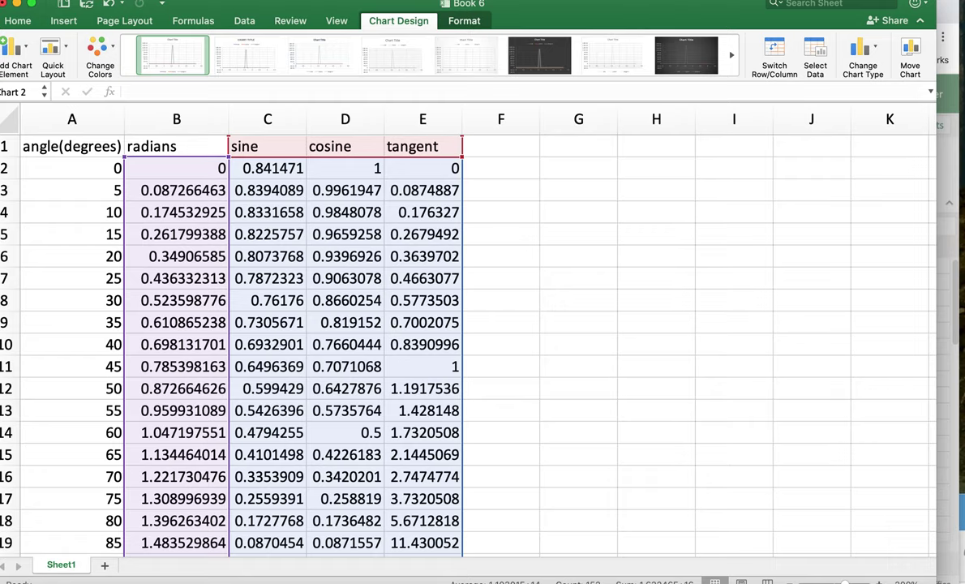
drag(558, 4, 564, 4)
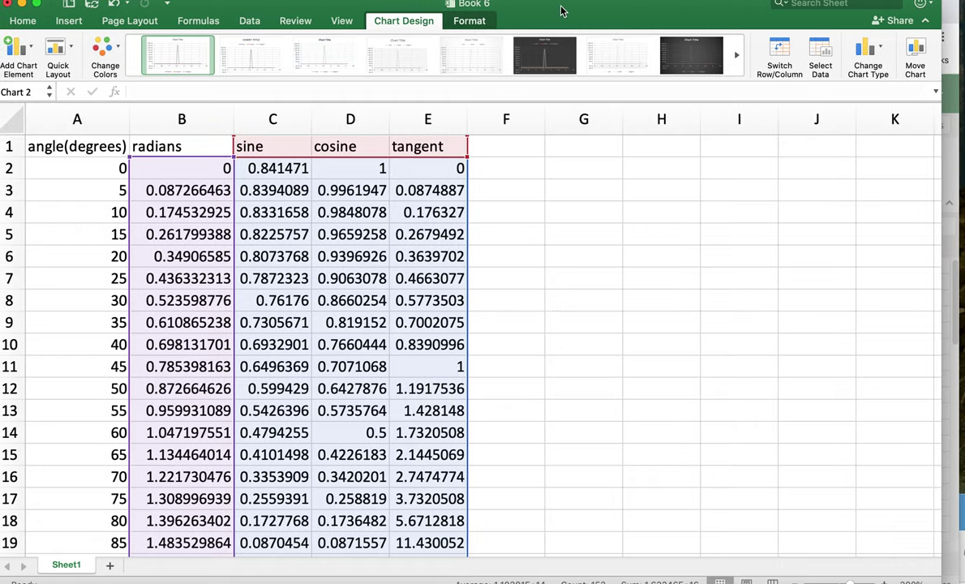
scroll(696, 282, down, 8)
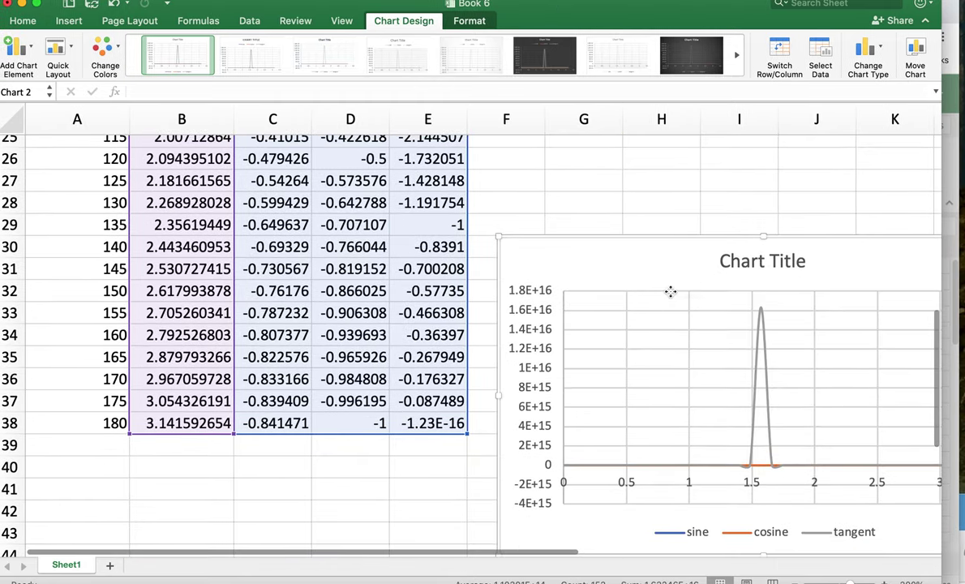
Step: Delete the sine, cosine and tangent chart plotted from the full table
scroll(672, 291, up, 5)
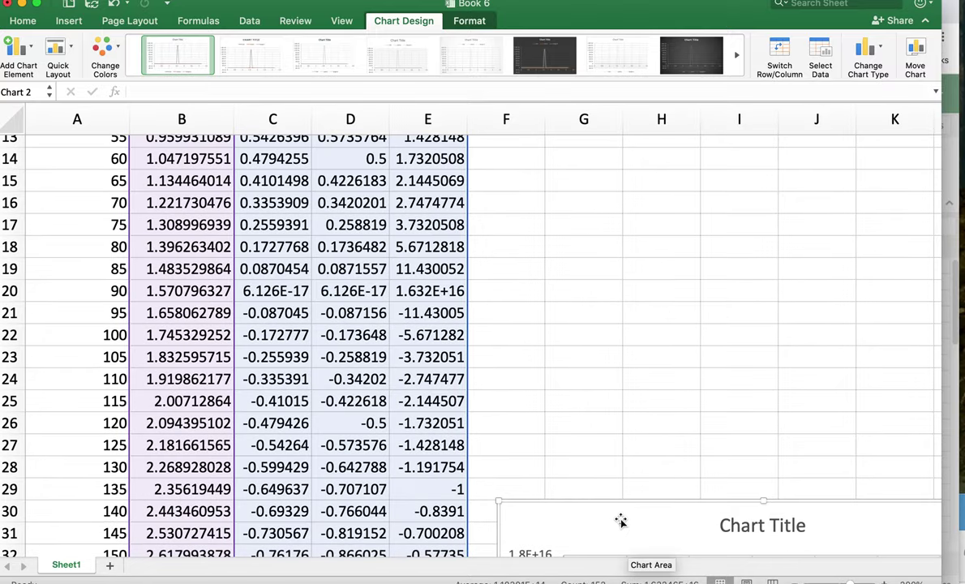
key(Delete)
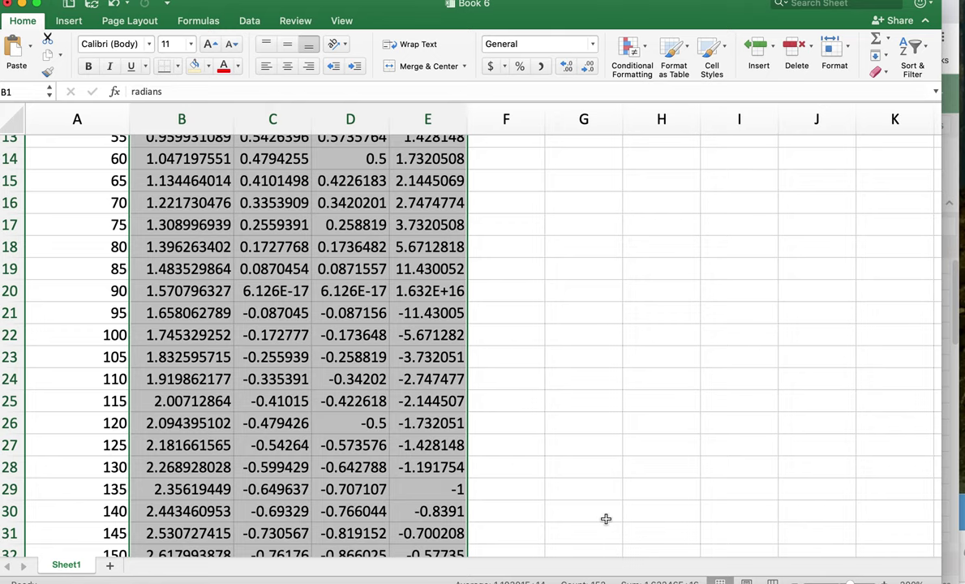
scroll(600, 495, up, 5)
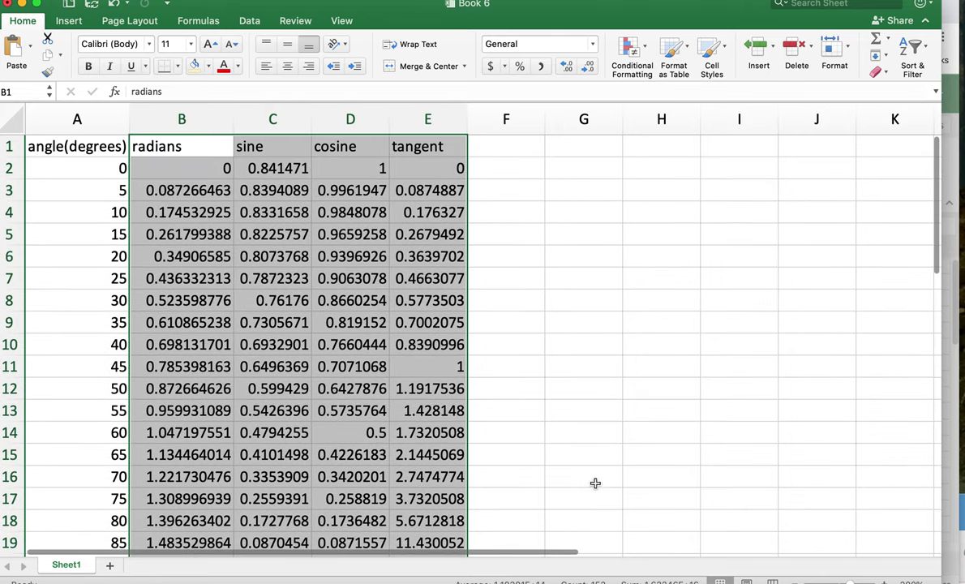
Step: Insert a smooth-lined scatter chart of sine, cosine and tangent against radians from B1:E18, covering 0 to 80 degrees
scroll(561, 479, down, 3)
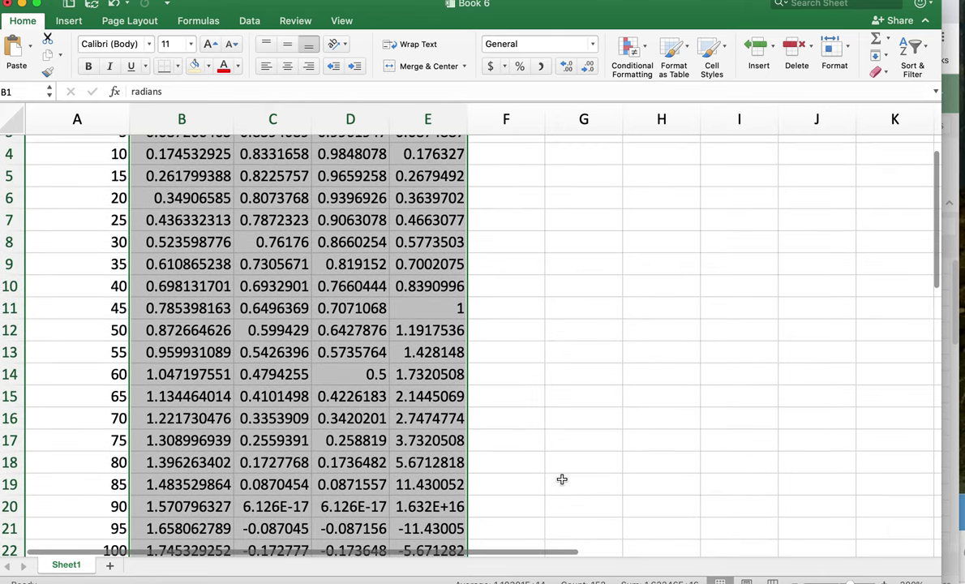
scroll(220, 539, down, 1)
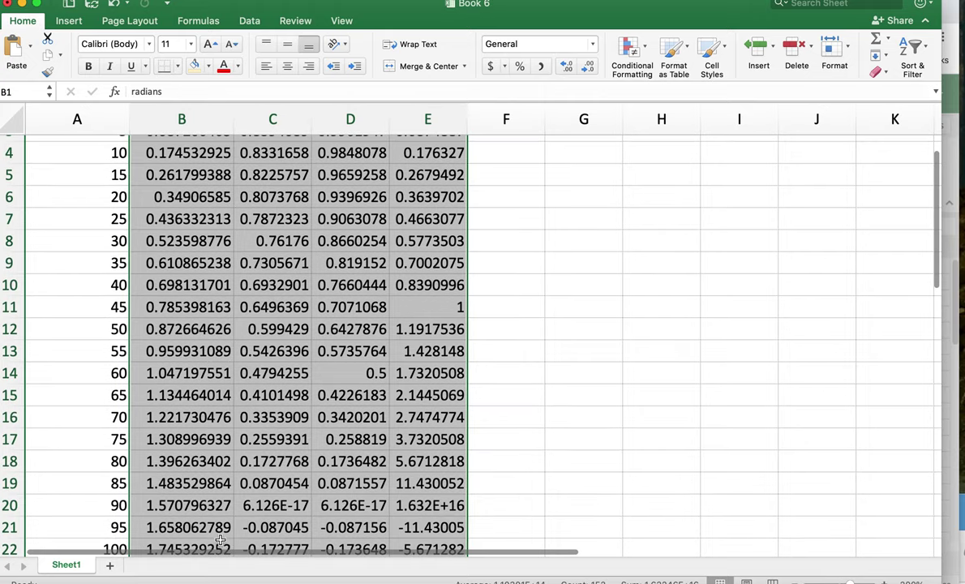
shift+click(416, 461)
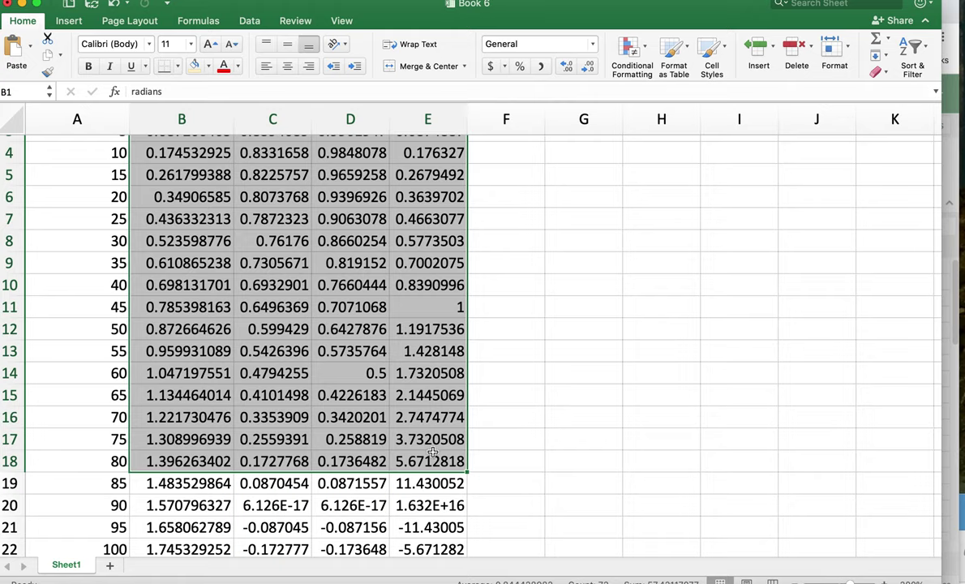
scroll(433, 455, up, 3)
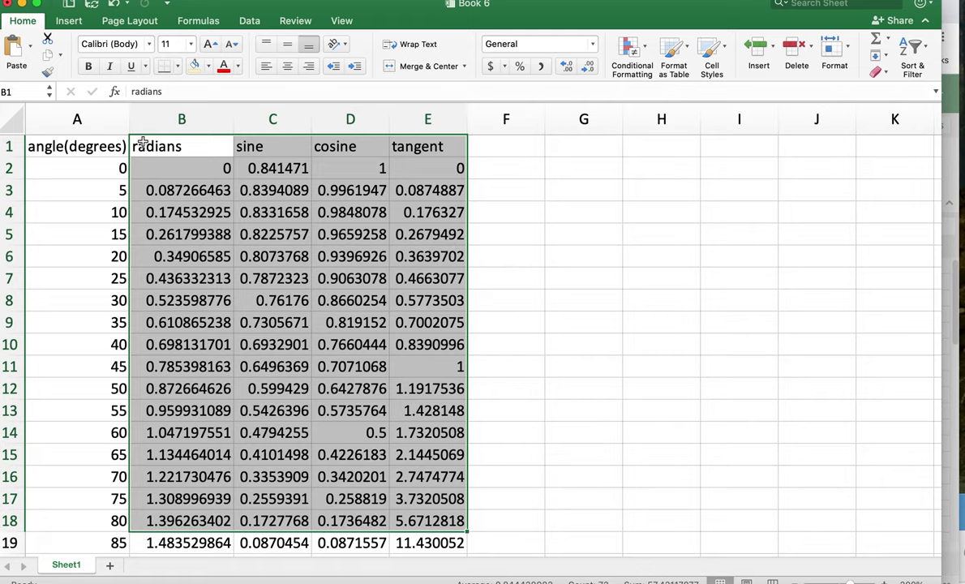
click(69, 21)
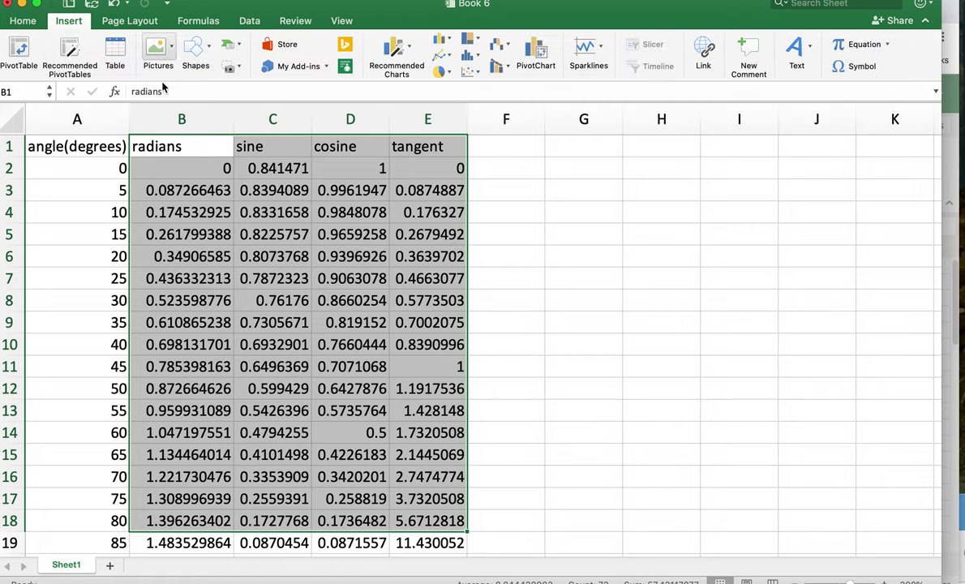
click(481, 72)
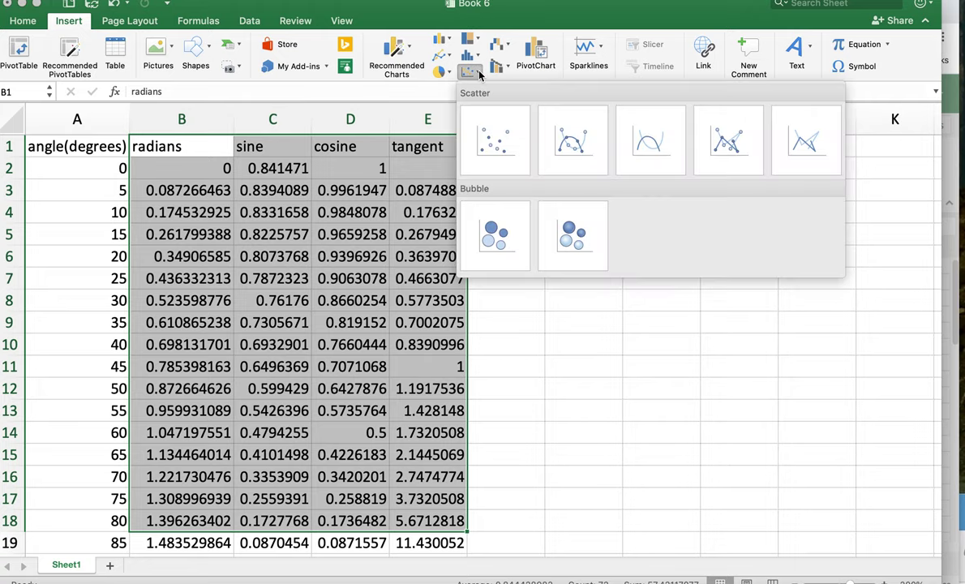
click(645, 148)
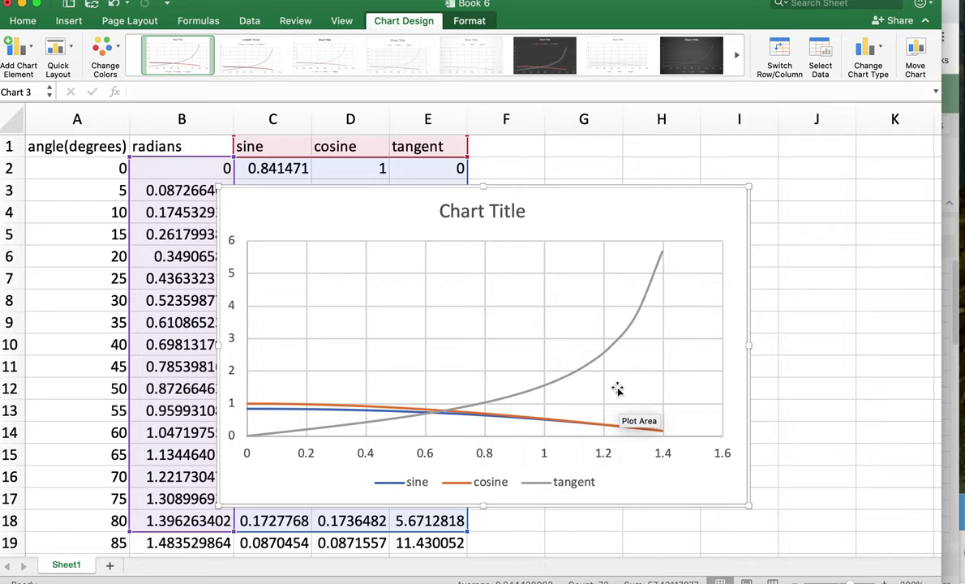
Step: Plot the chart's tangent series on the secondary axis and close the series formatting options
mouse_move(256, 447)
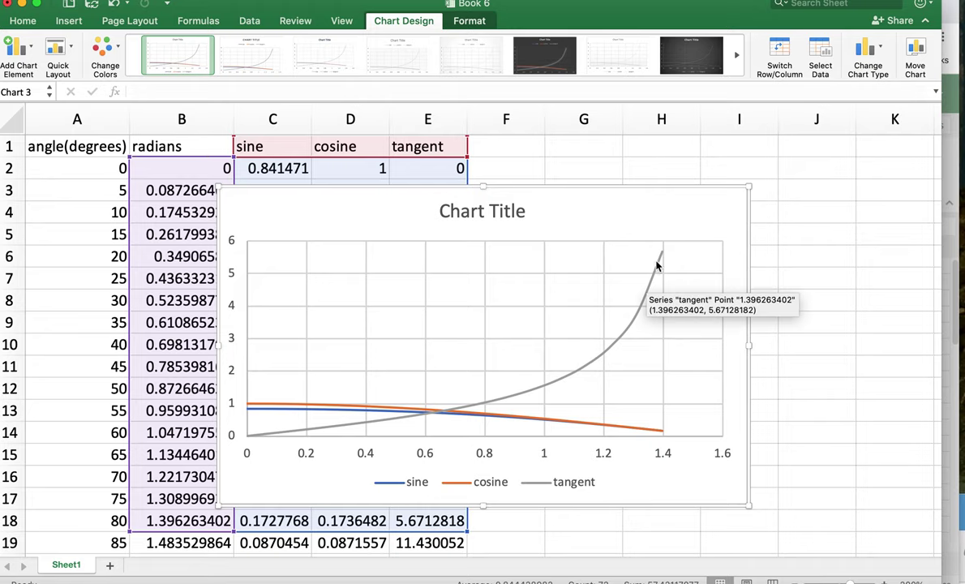
scroll(661, 248, down, 5)
mouse_move(657, 169)
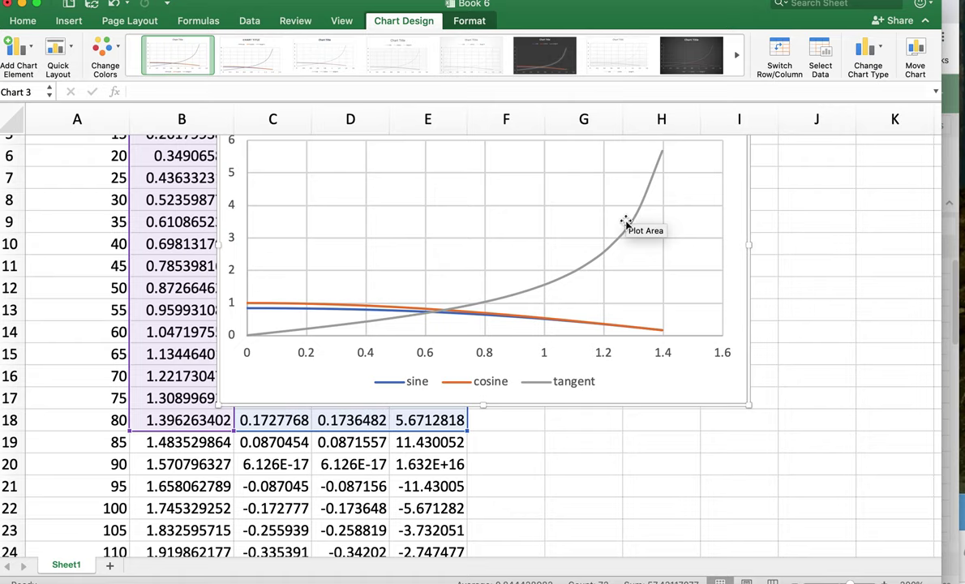
mouse_move(261, 309)
mouse_move(385, 307)
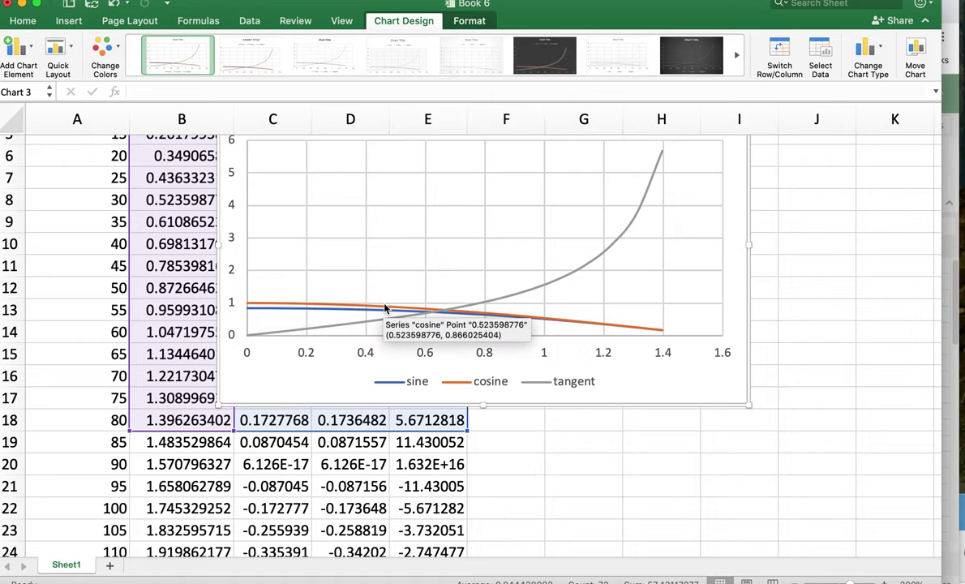
mouse_move(454, 308)
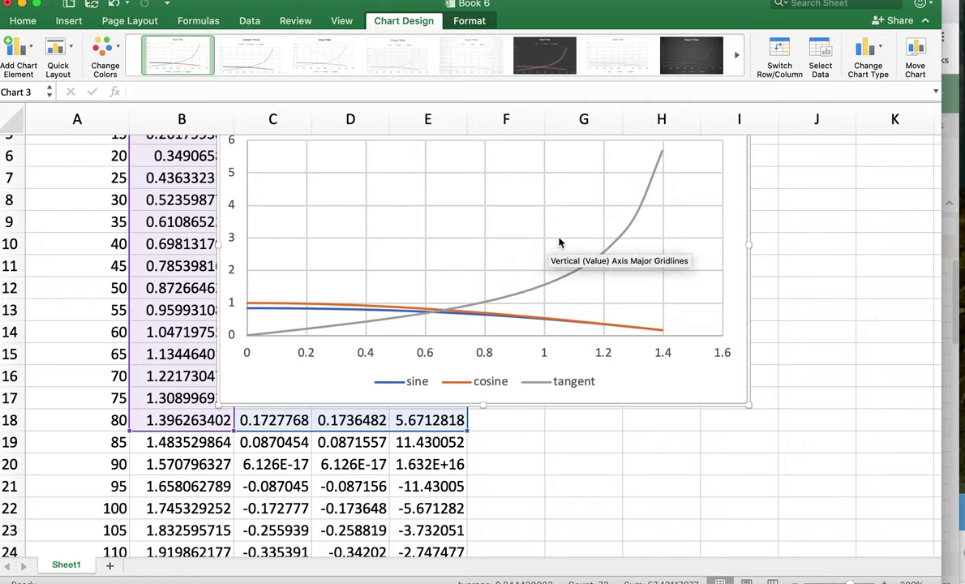
mouse_move(623, 236)
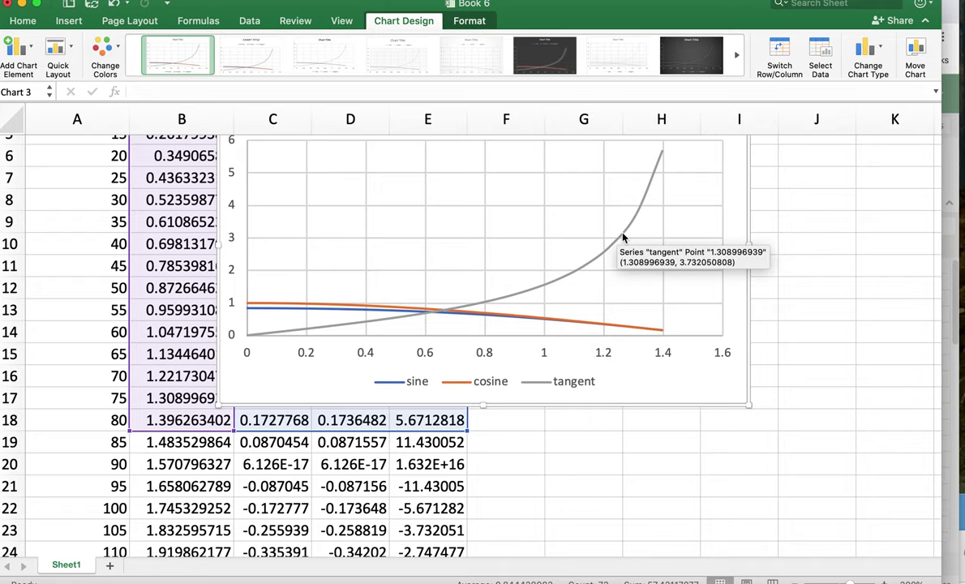
right_click(624, 236)
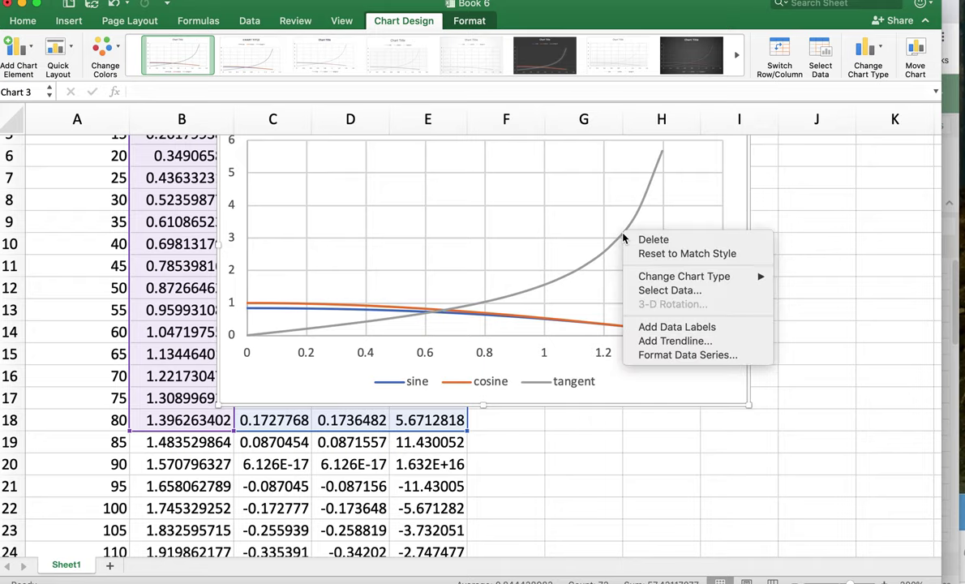
click(702, 355)
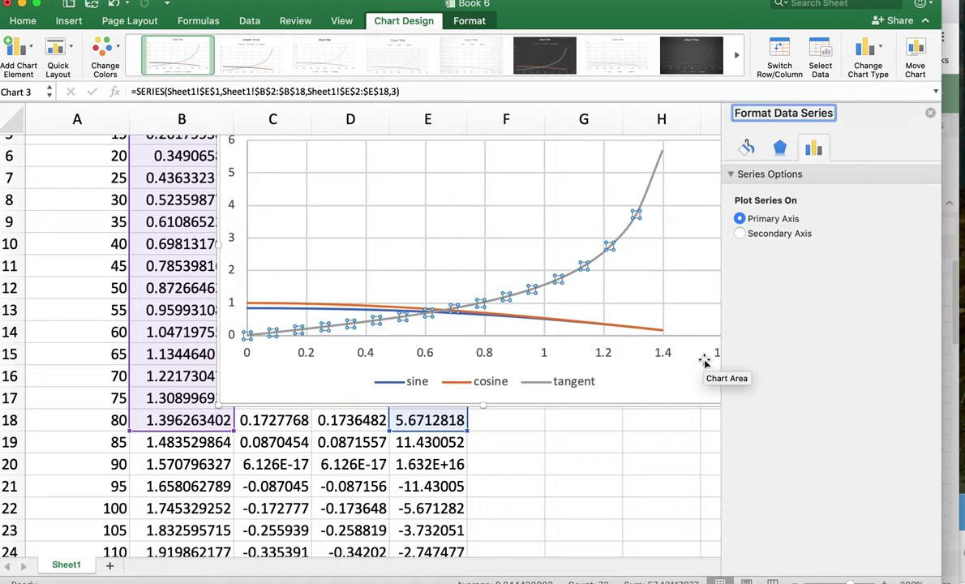
click(740, 234)
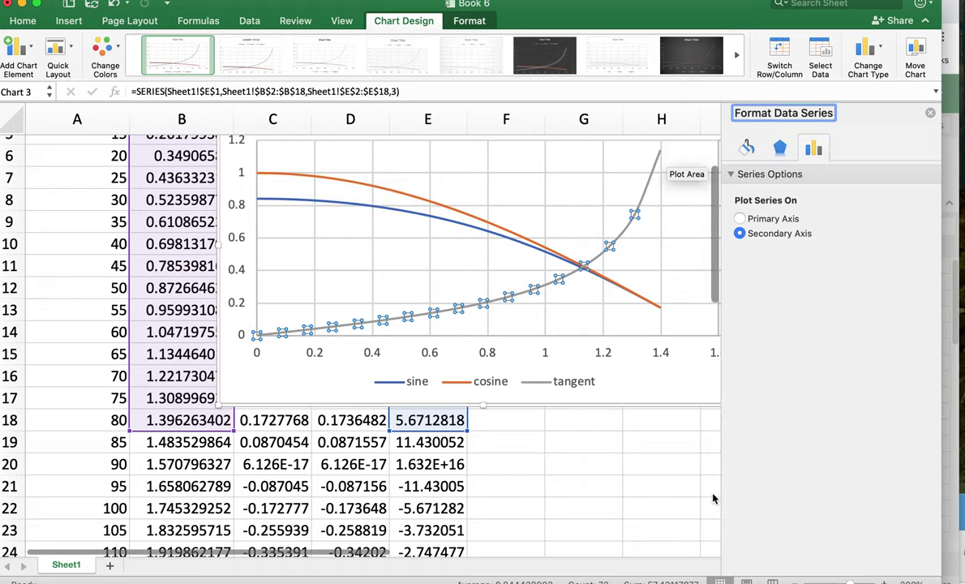
click(660, 485)
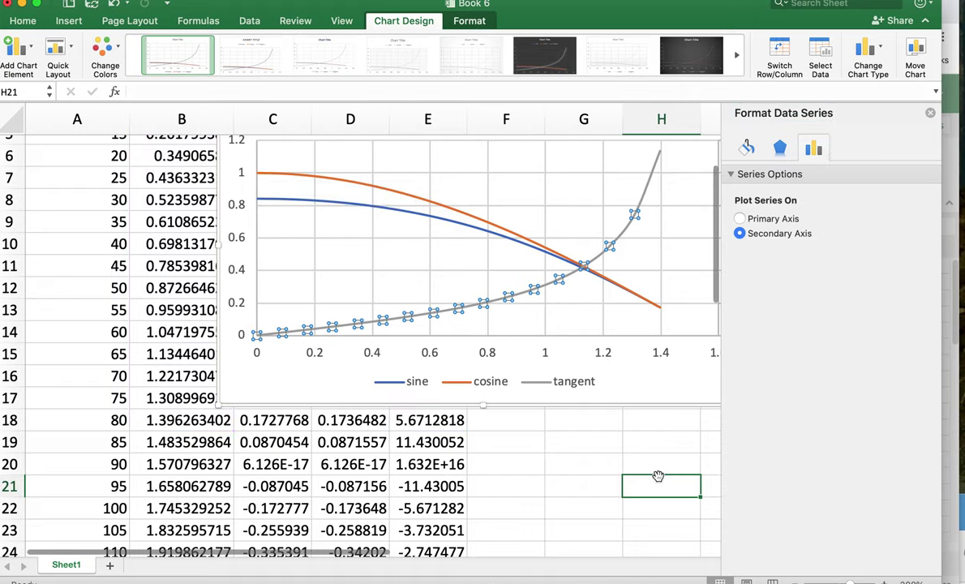
click(931, 113)
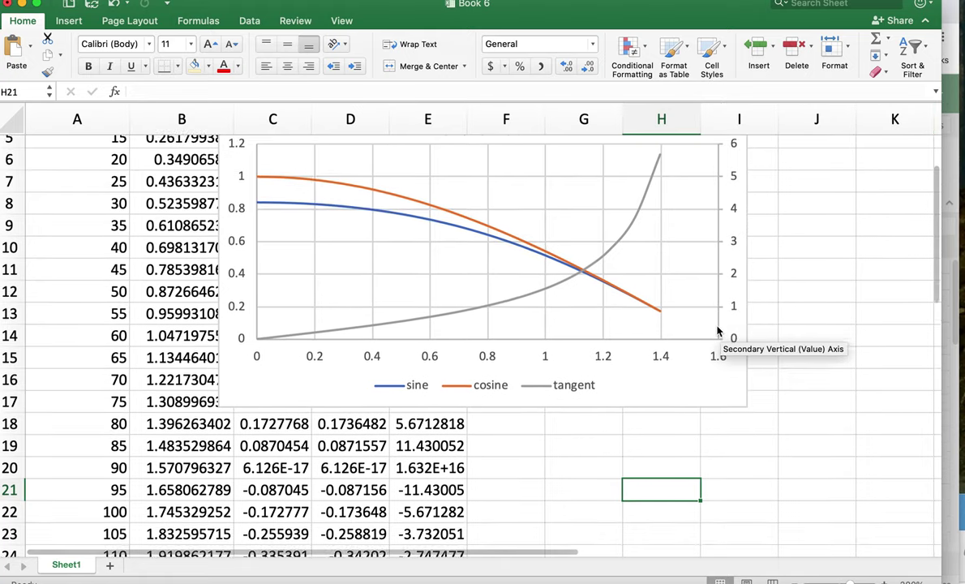
Step: Move the chart off the data to the empty columns beside the table, starting at column F near row 1
scroll(716, 331, up, 1)
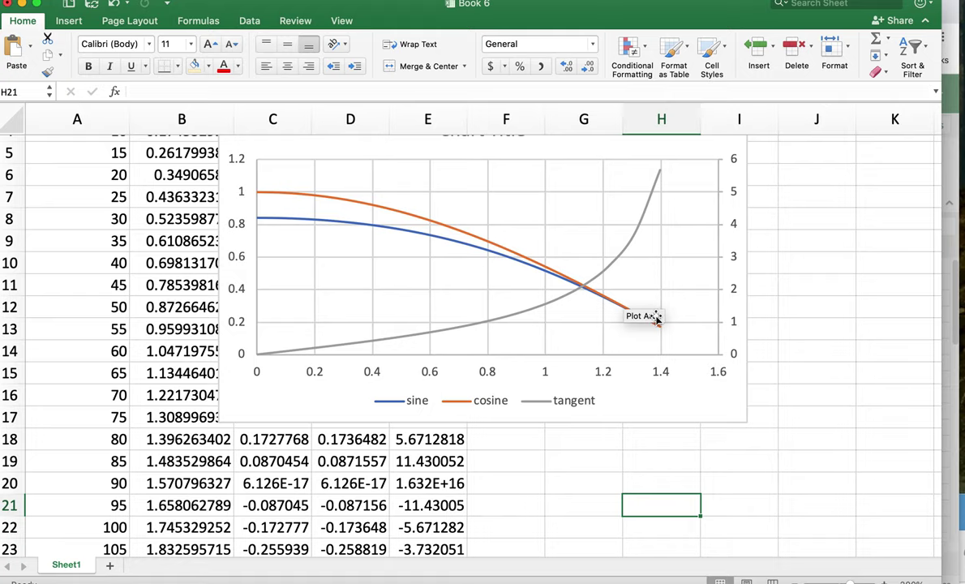
mouse_move(660, 330)
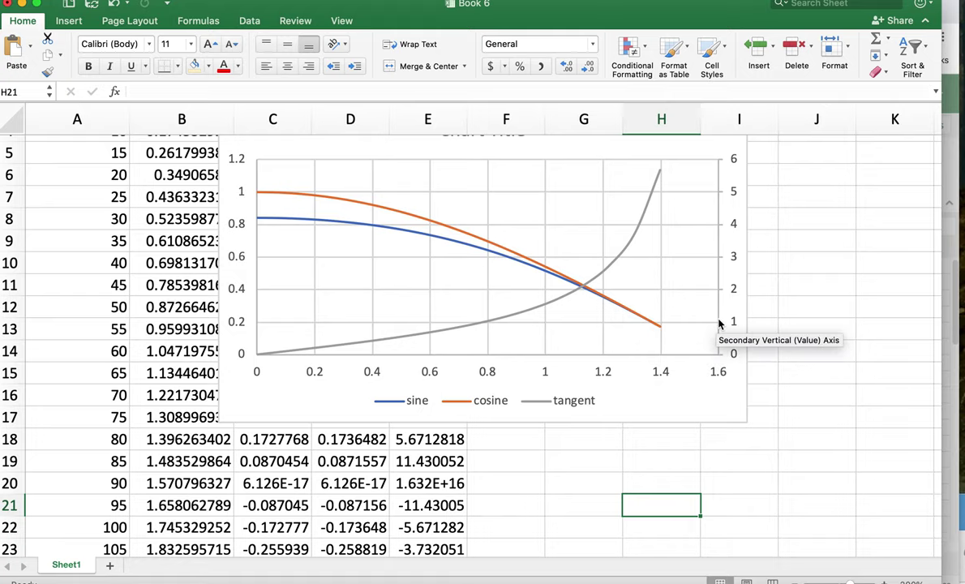
scroll(818, 319, up, 1)
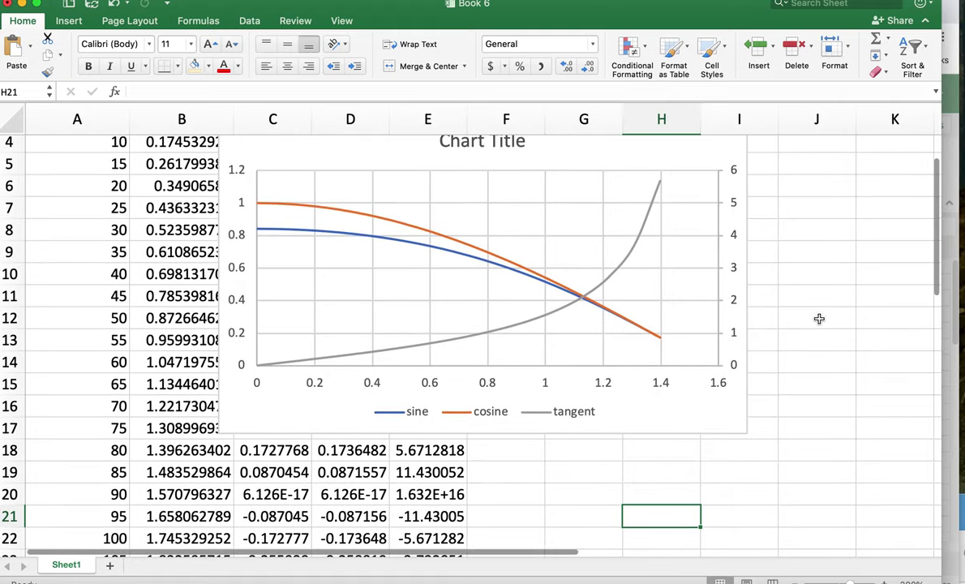
scroll(819, 318, up, 3)
mouse_move(341, 214)
mouse_down()
mouse_move(502, 166)
mouse_move(344, 197)
mouse_up()
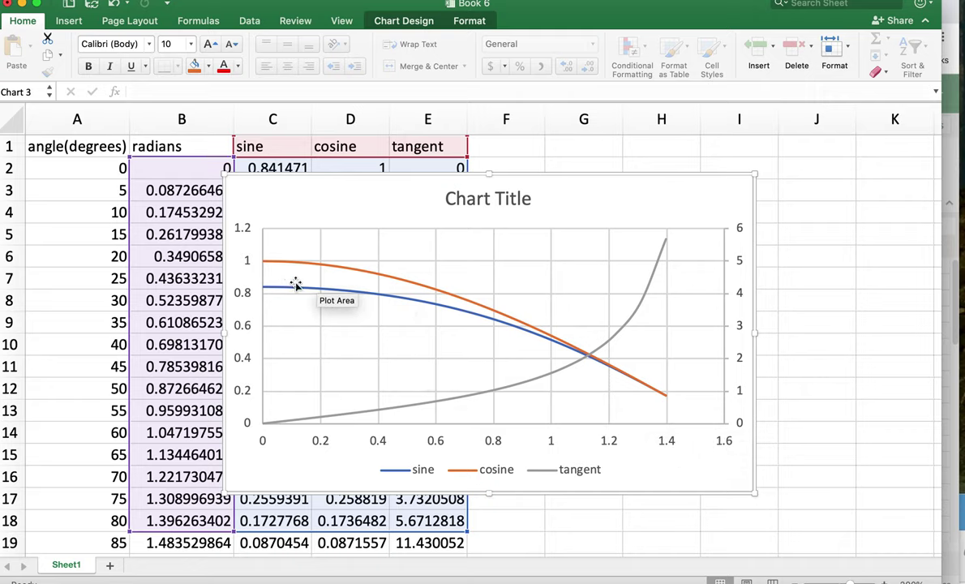
mouse_move(298, 289)
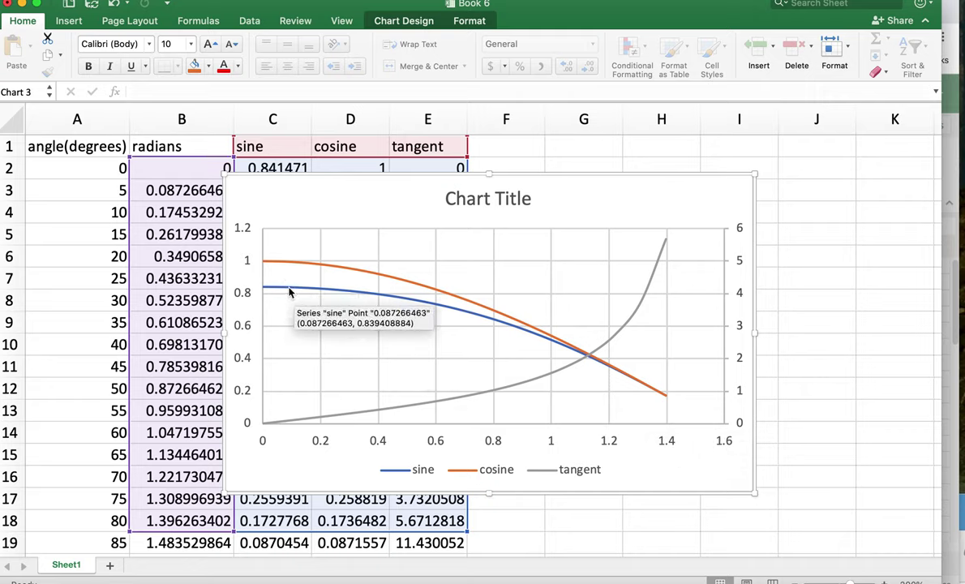
mouse_move(297, 271)
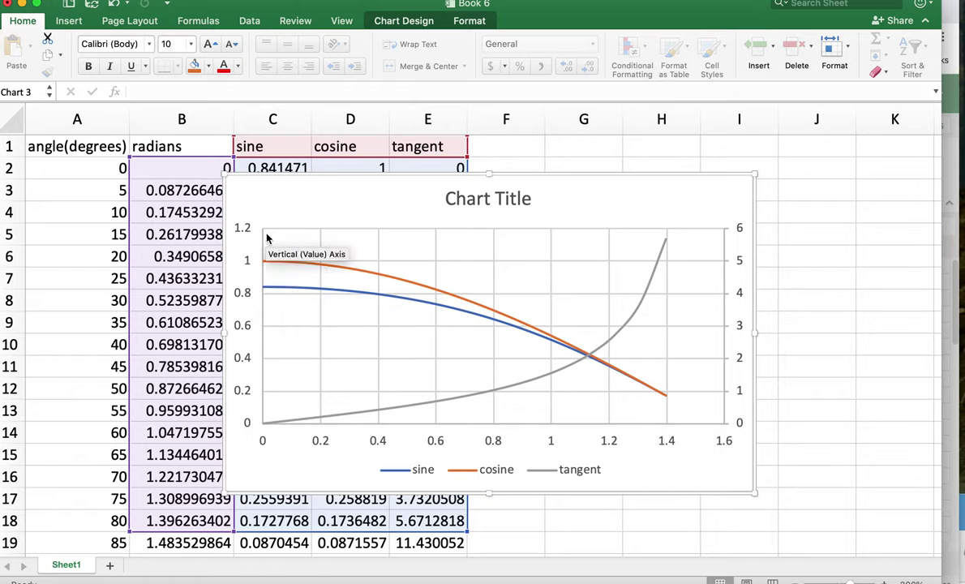
mouse_move(334, 421)
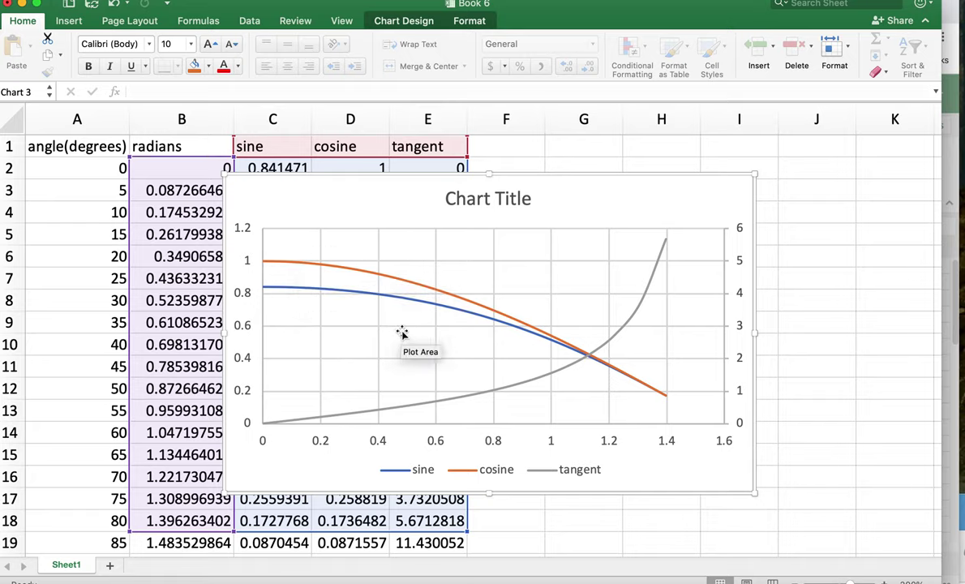
mouse_move(398, 302)
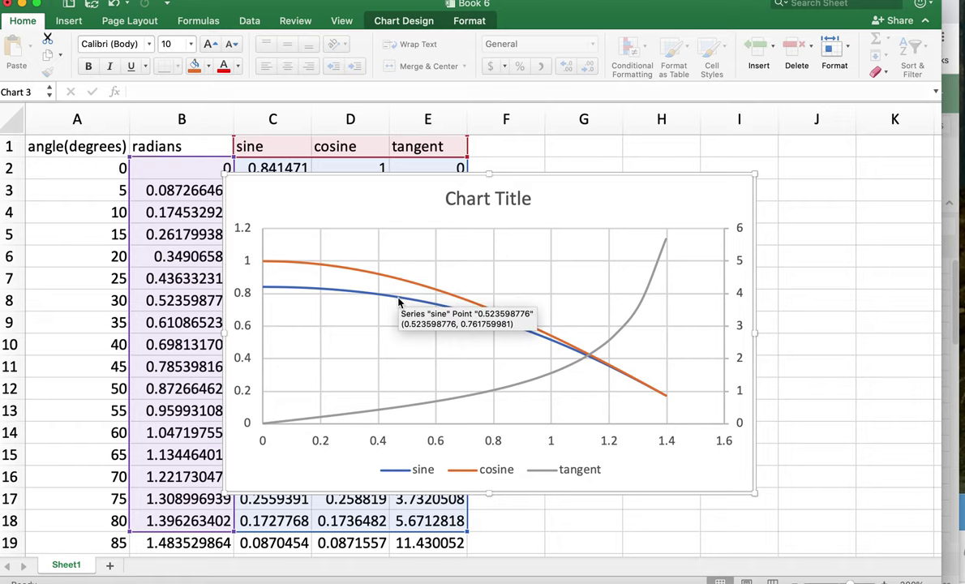
drag(362, 215, 631, 158)
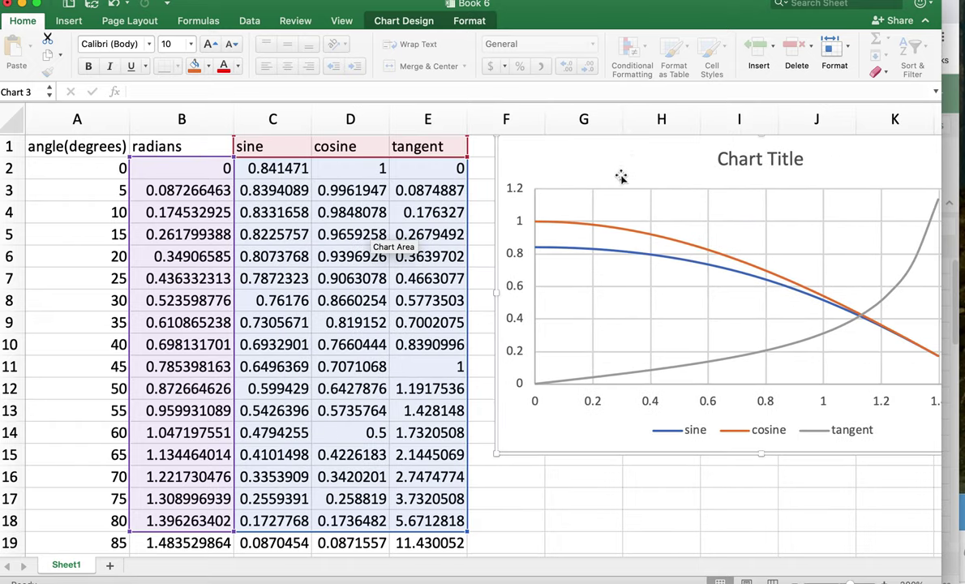
Step: Check the sine column's values and inspect the formulas in C2 and C3
scroll(293, 185, down, 1)
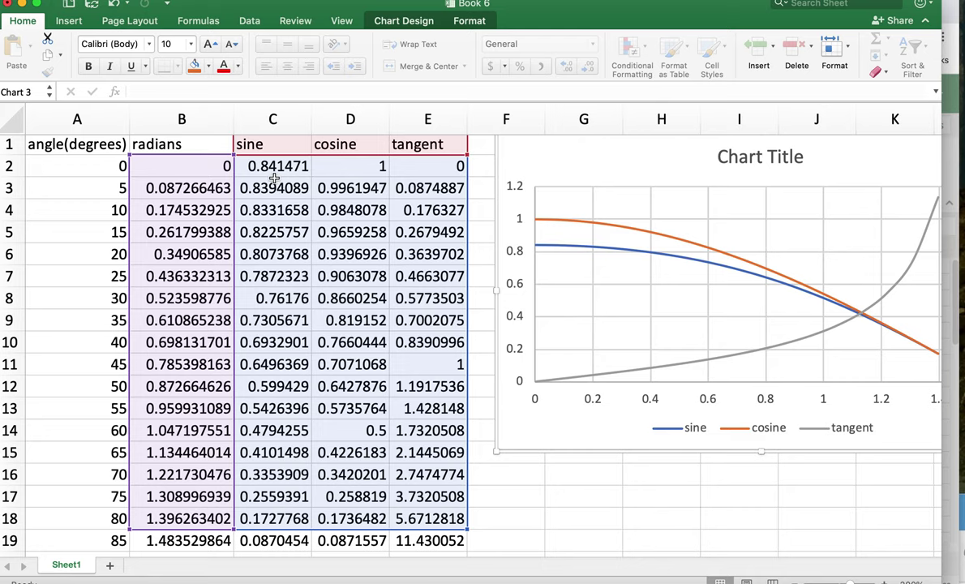
scroll(275, 178, down, 3)
scroll(268, 182, up, 2)
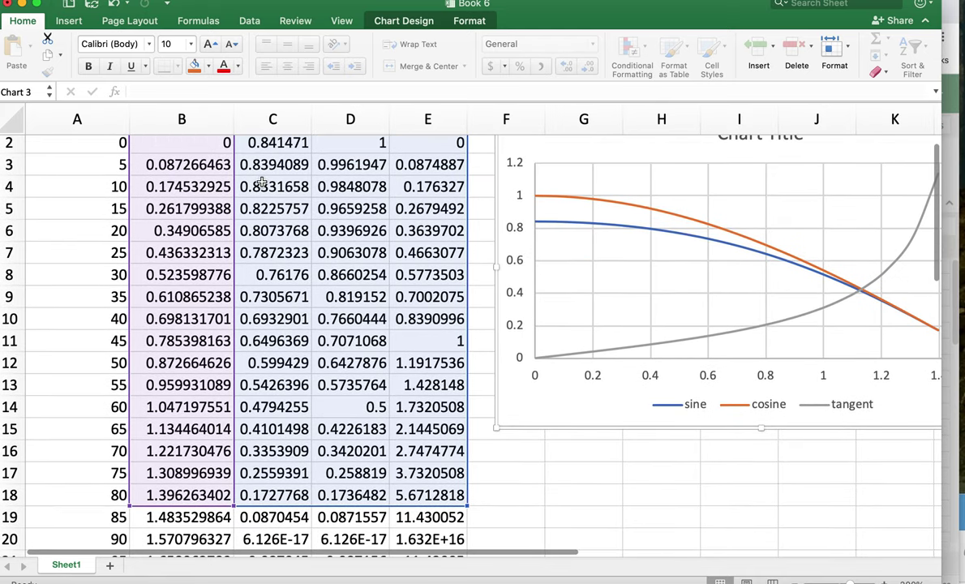
scroll(263, 182, down, 5)
scroll(263, 182, up, 6)
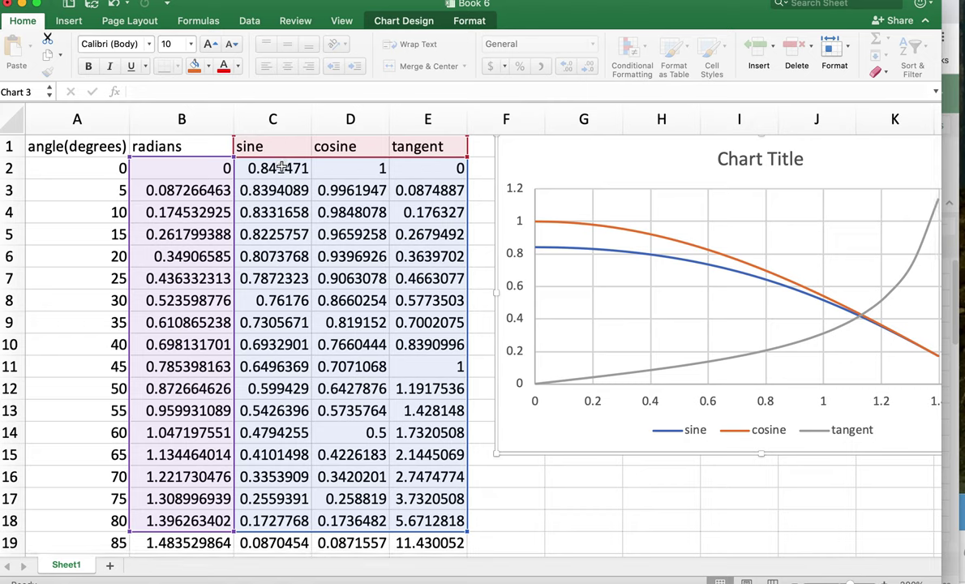
click(280, 168)
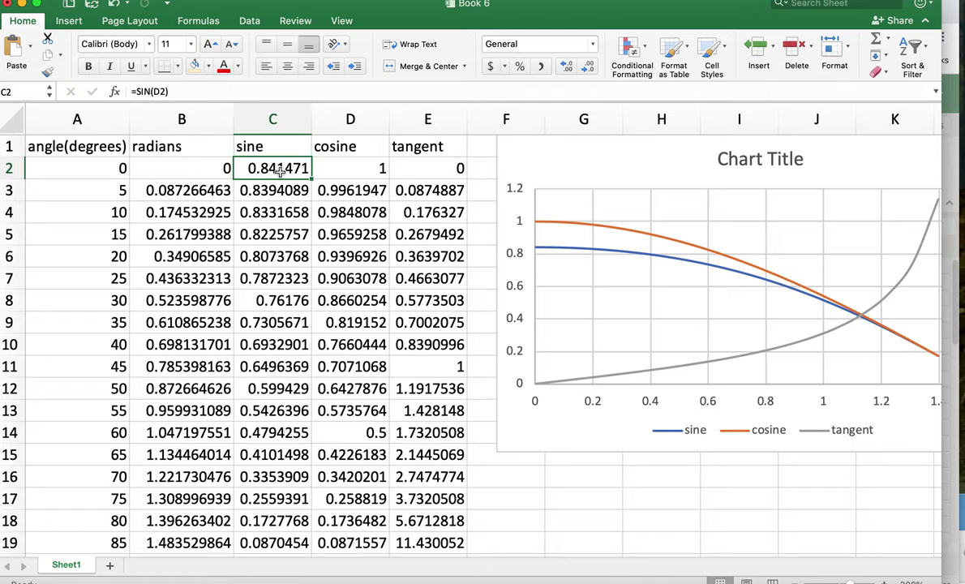
click(279, 190)
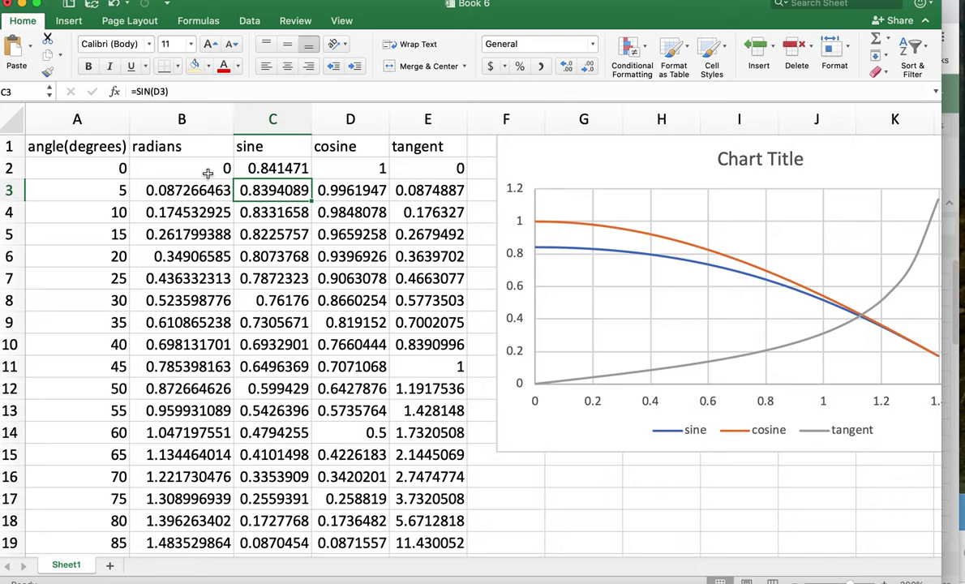
click(269, 167)
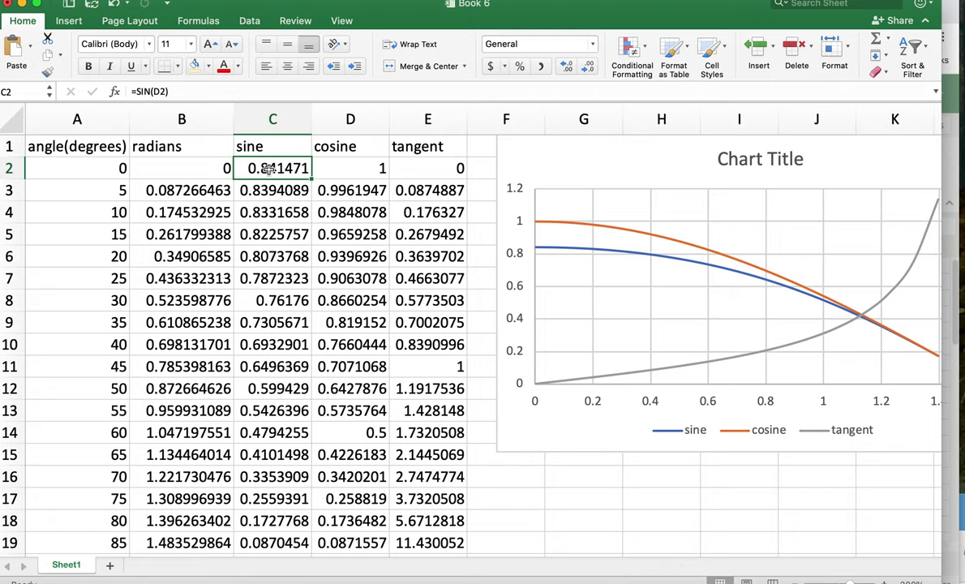
Step: Correct the sine formula in C2 to reference the radians cell, making it =SIN(B2)
click(159, 92)
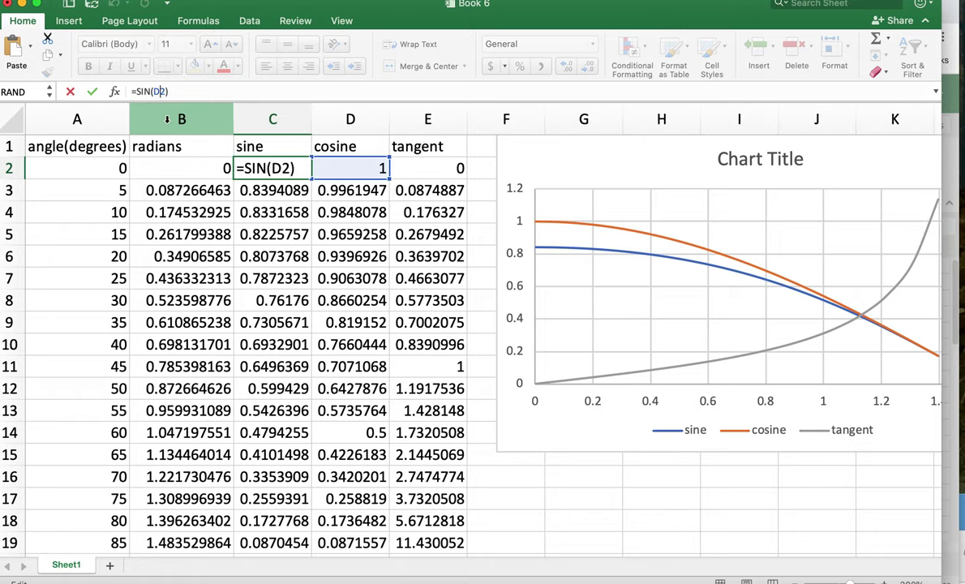
key(BackSpace)
text(B)
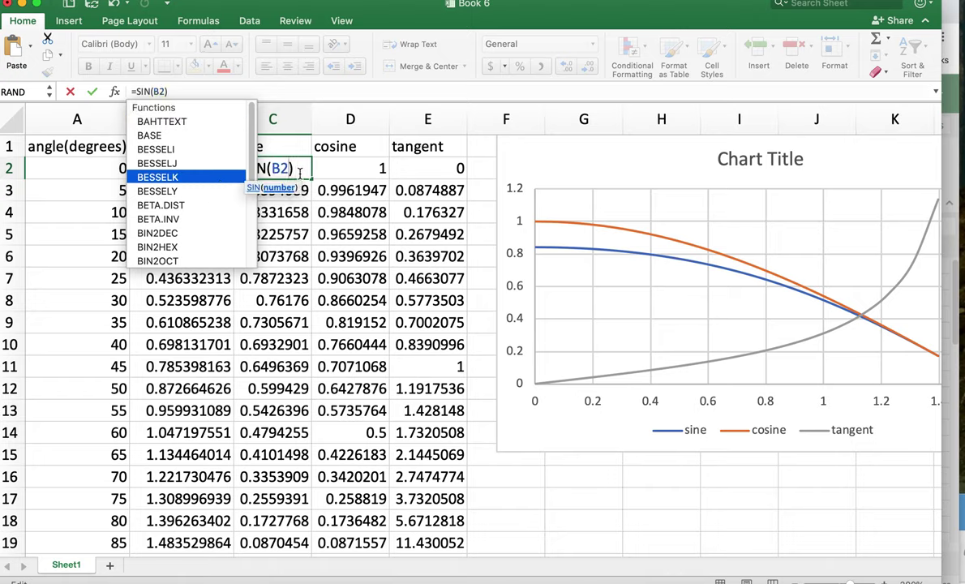
click(620, 157)
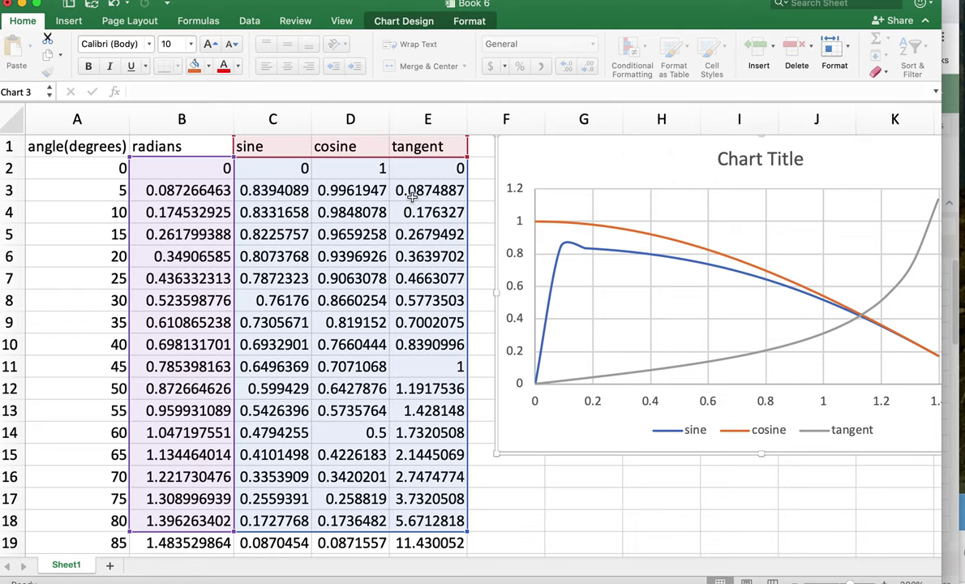
Step: Fill the corrected sine formula from C2 down to C38 and check the updated column and chart
click(290, 170)
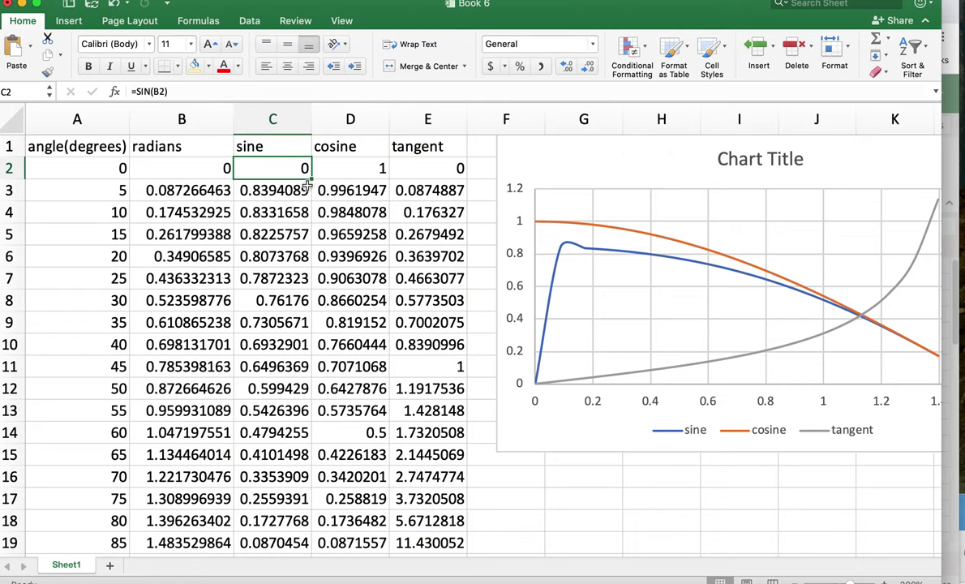
drag(311, 175, 308, 513)
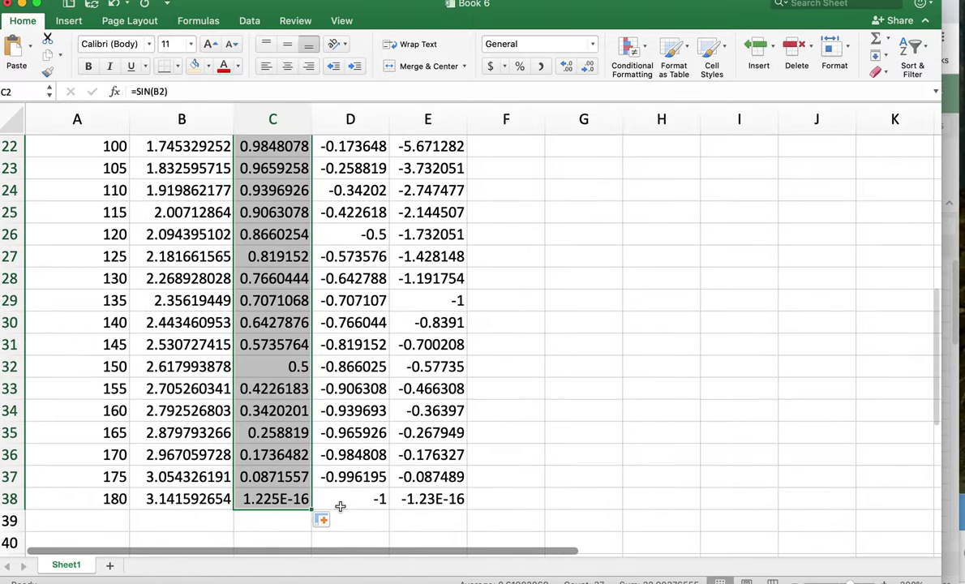
scroll(705, 438, up, 7)
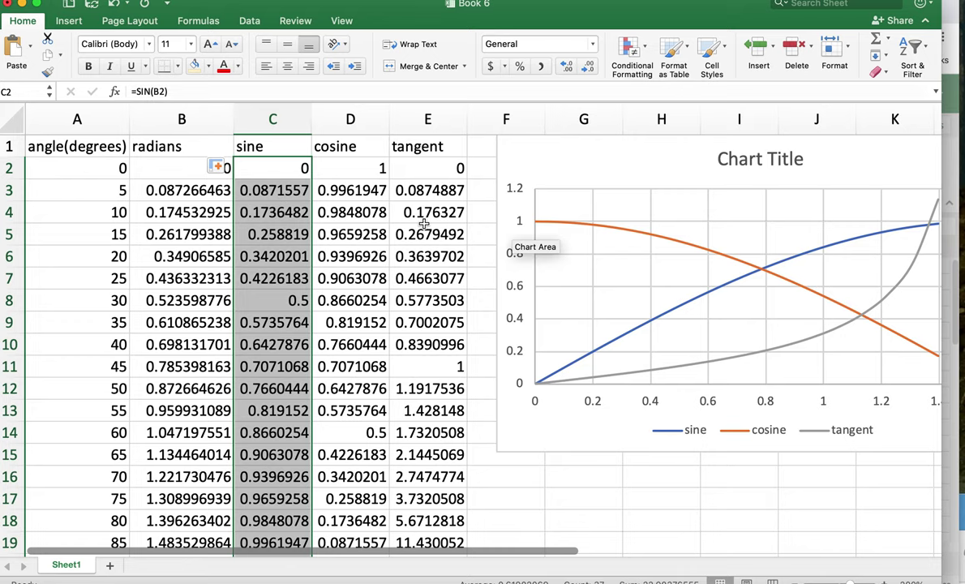
scroll(438, 228, down, 1)
scroll(646, 276, down, 5)
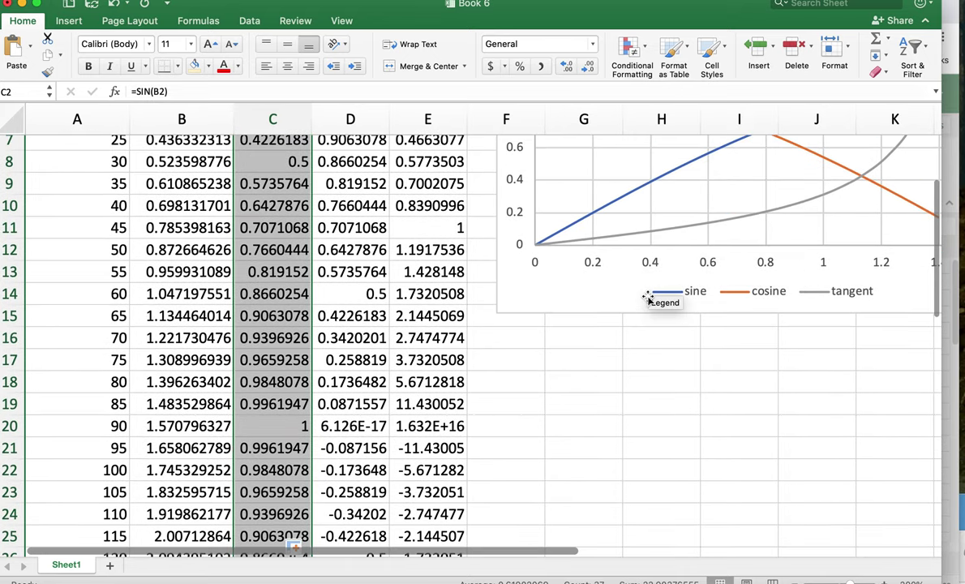
scroll(647, 296, up, 2)
scroll(646, 293, up, 4)
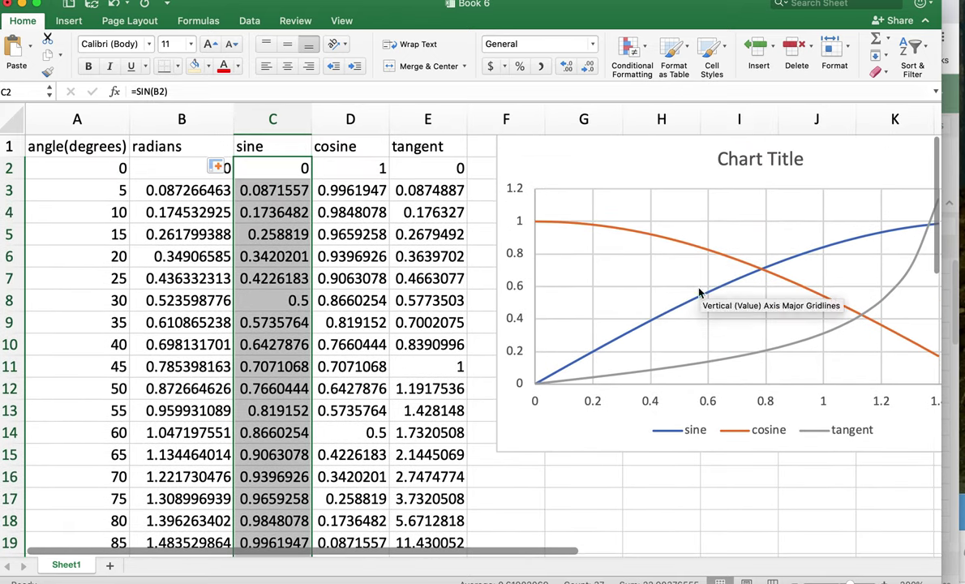